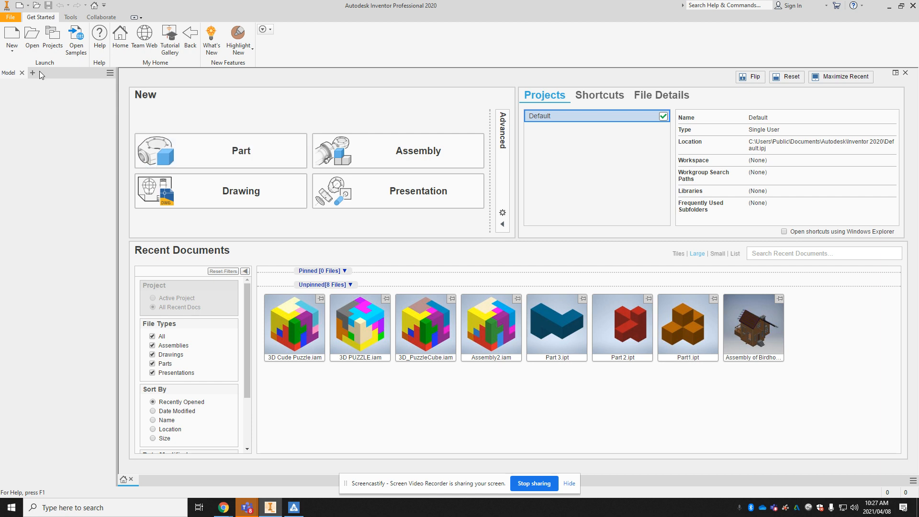
Step: Create a new drawing from the English ANSI (in).idw template
click(13, 36)
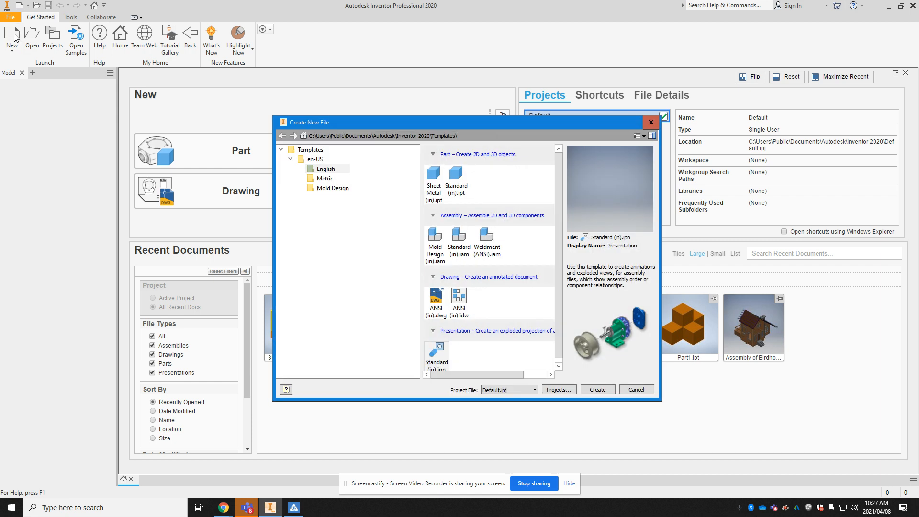
click(329, 172)
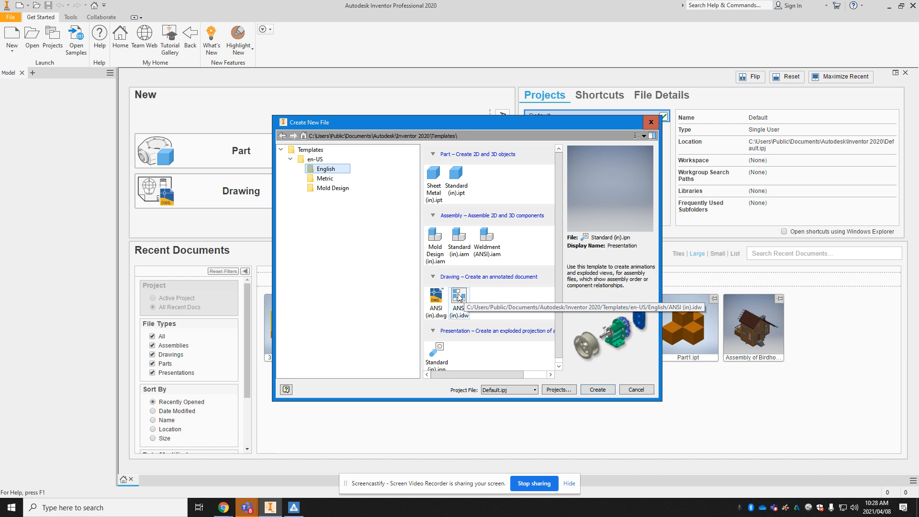
double_click(458, 295)
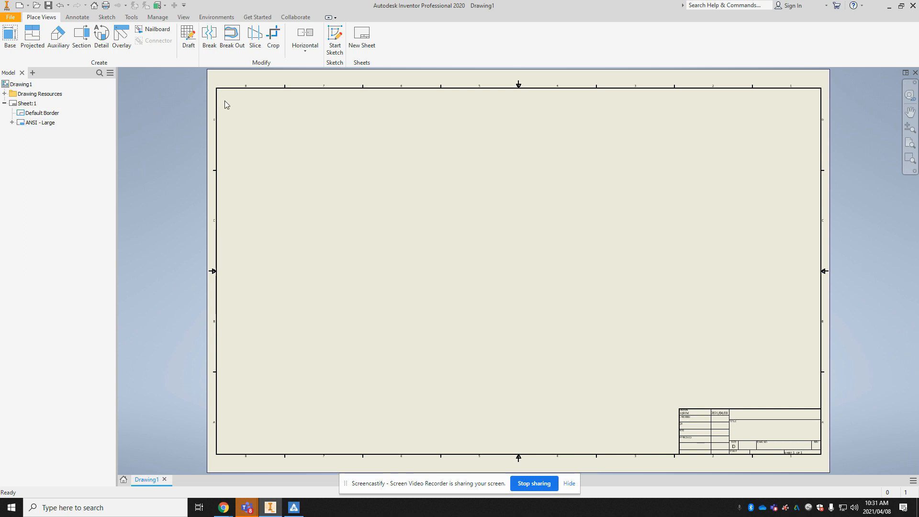
Step: Edit the ANSI - Large title block's field text, filter to Properties - Drawing, and open the drawing's iProperties
right_click(44, 116)
click(59, 128)
scroll(816, 435, up, 5)
scroll(816, 435, down, 10)
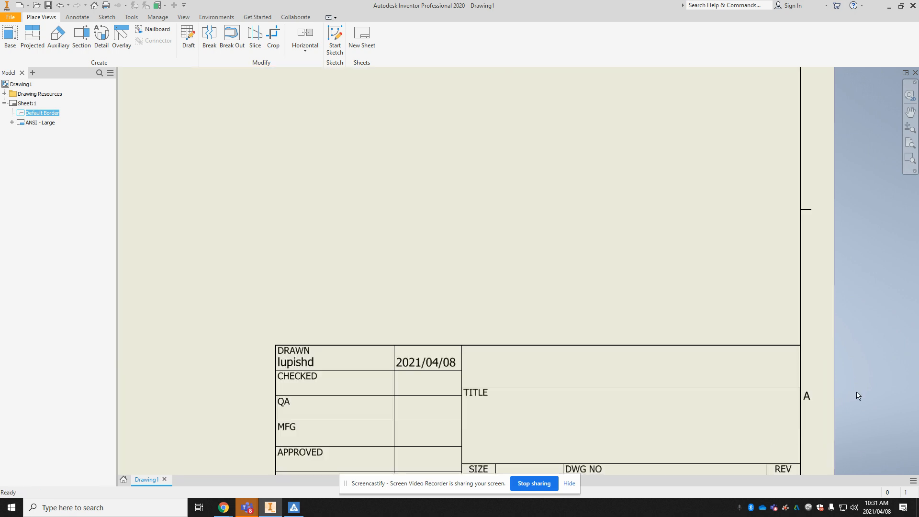
scroll(832, 412, up, 4)
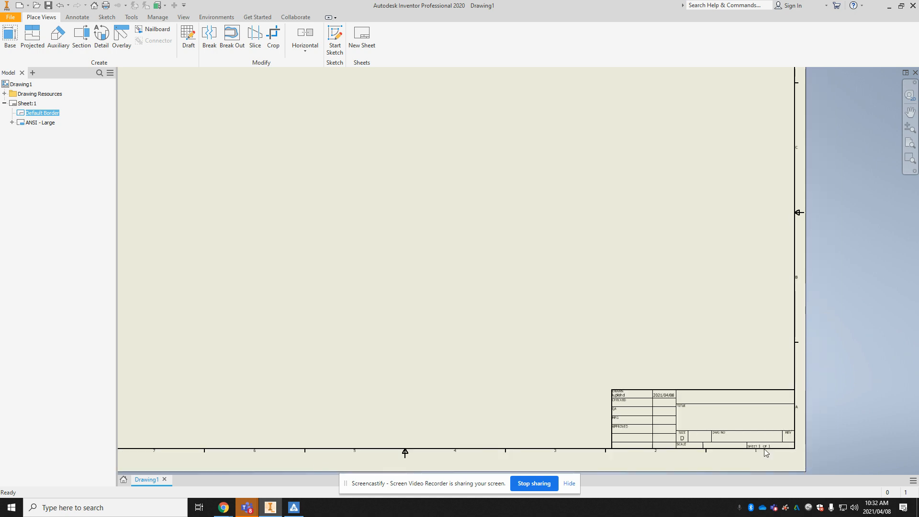
scroll(764, 448, down, 5)
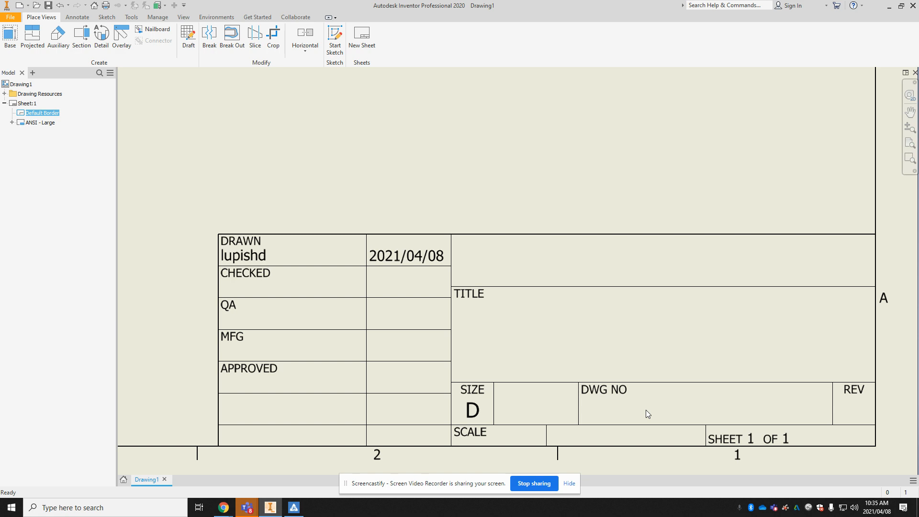
click(13, 123)
right_click(49, 133)
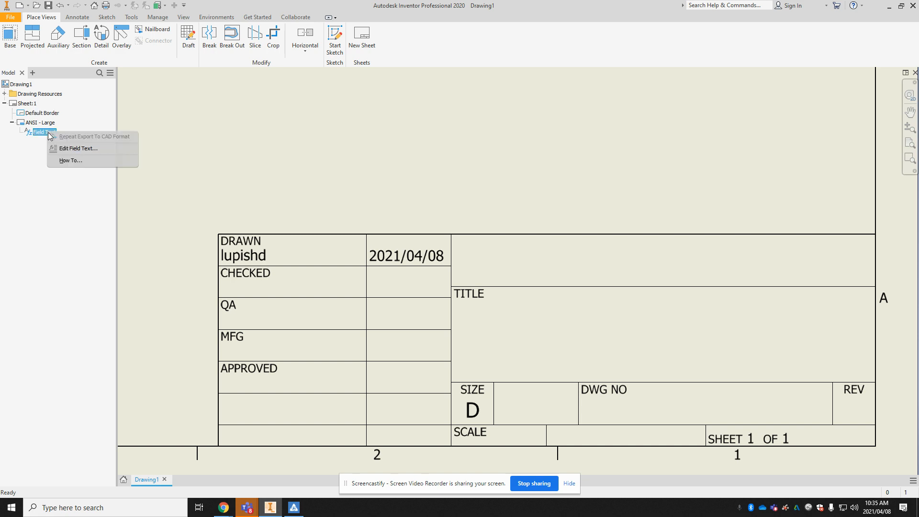
click(67, 149)
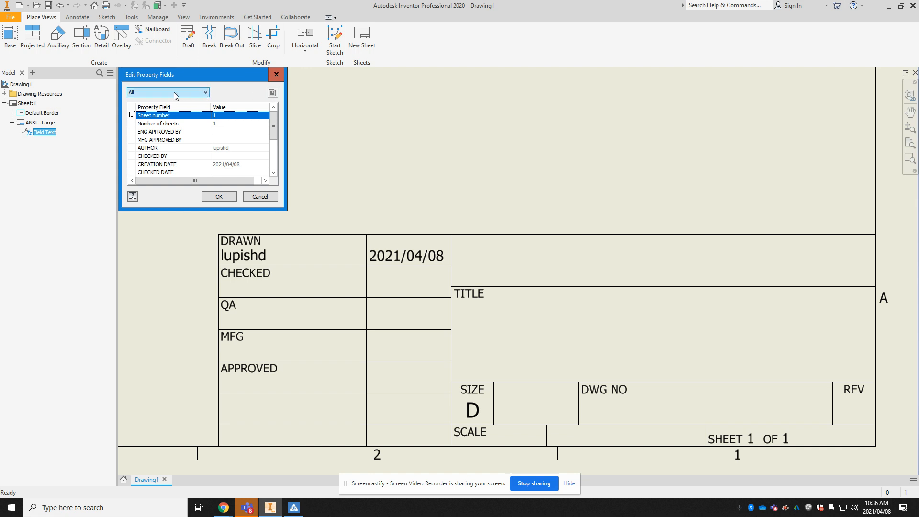
click(206, 92)
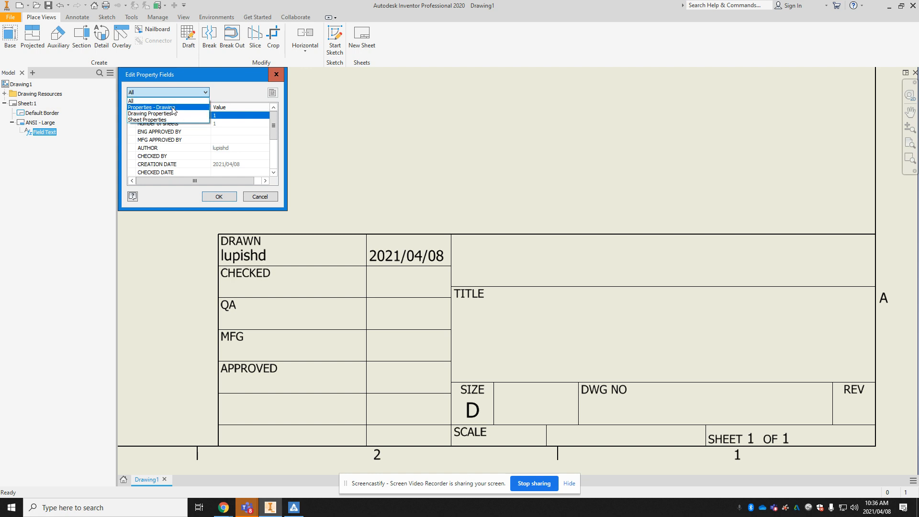
click(173, 108)
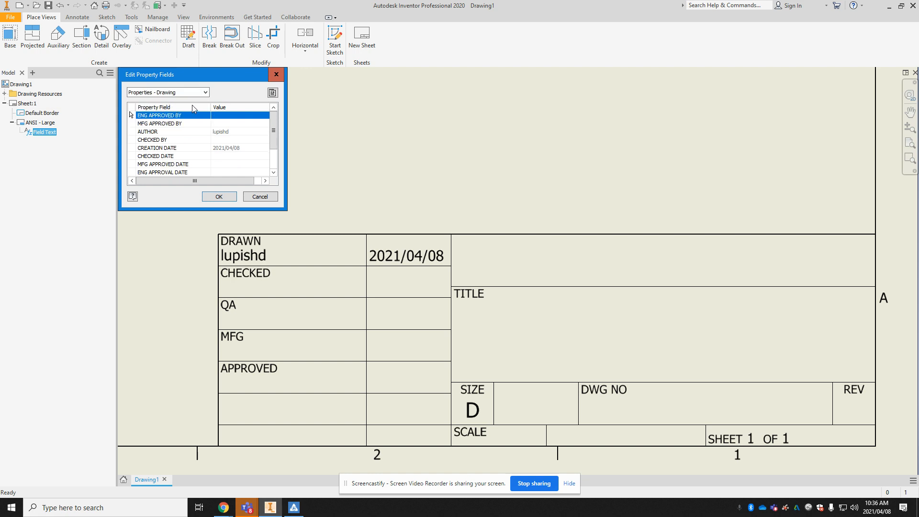
click(273, 94)
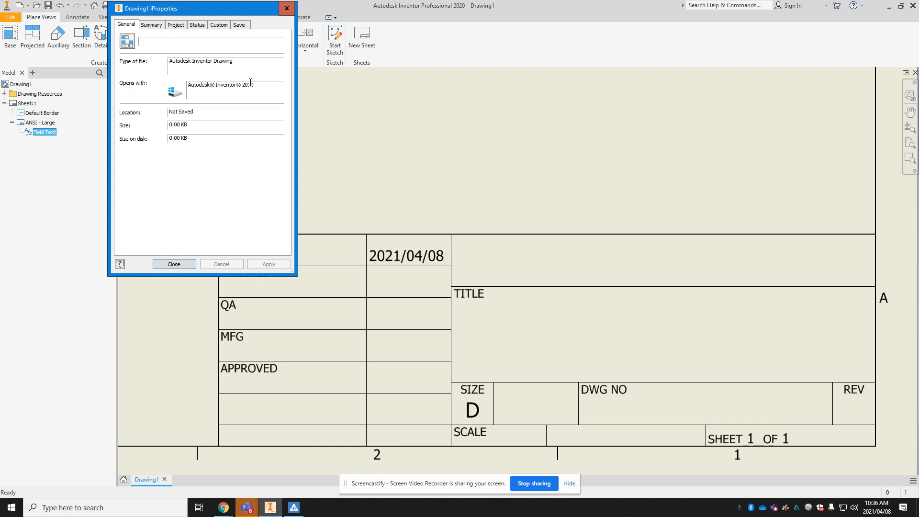
Step: In the summary properties, enter the drafter's name as author and set the title to 3D CUBE PUZZLE
click(152, 25)
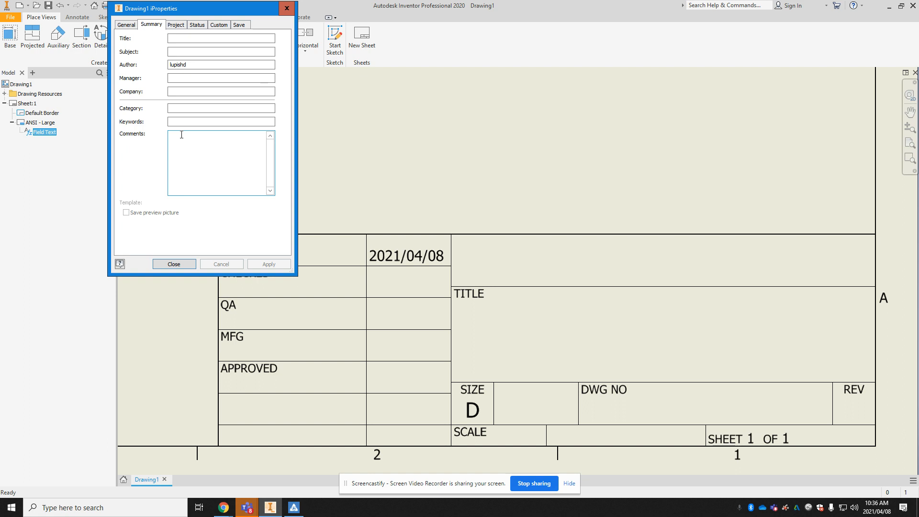
double_click(195, 67)
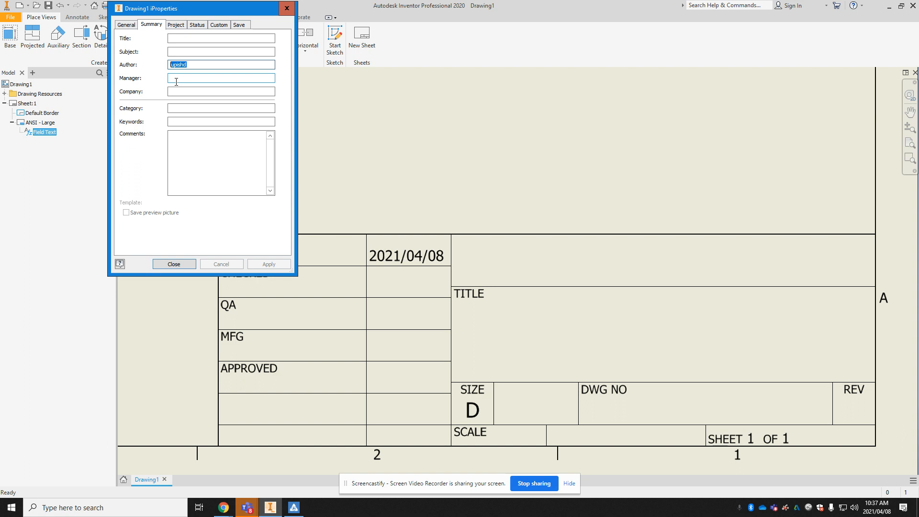
text(MR. LU)
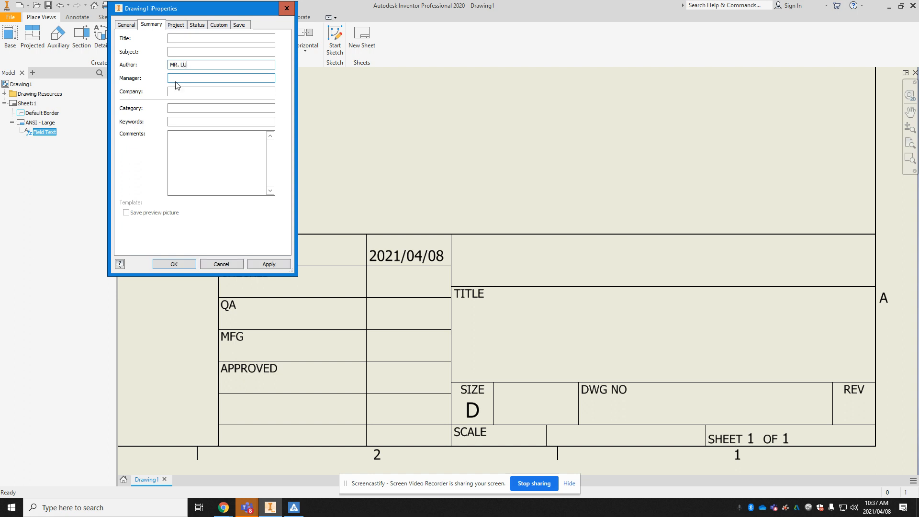
text(PISH)
click(181, 38)
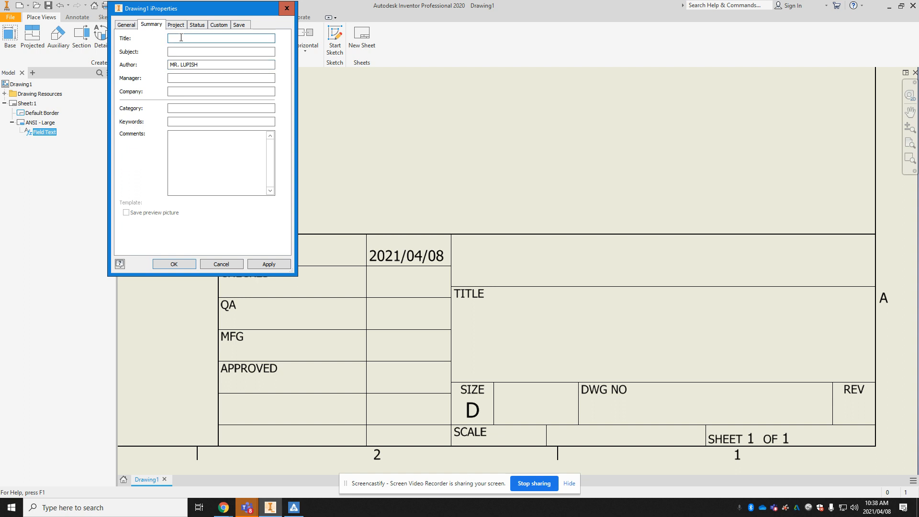
text(3D CUBE PUZZLE)
Step: Set the project's part number to PART 2, apply the properties and finish editing the title block fields
click(178, 27)
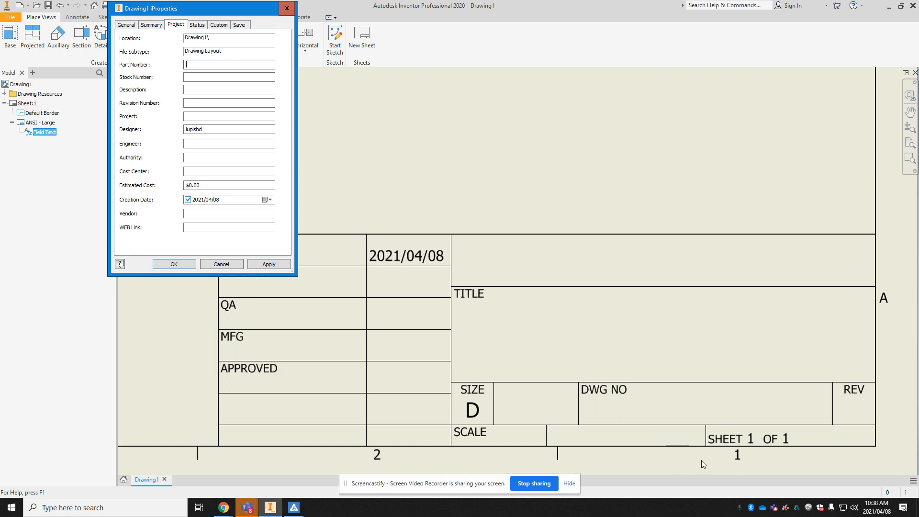
click(189, 64)
text(PART 2)
click(262, 264)
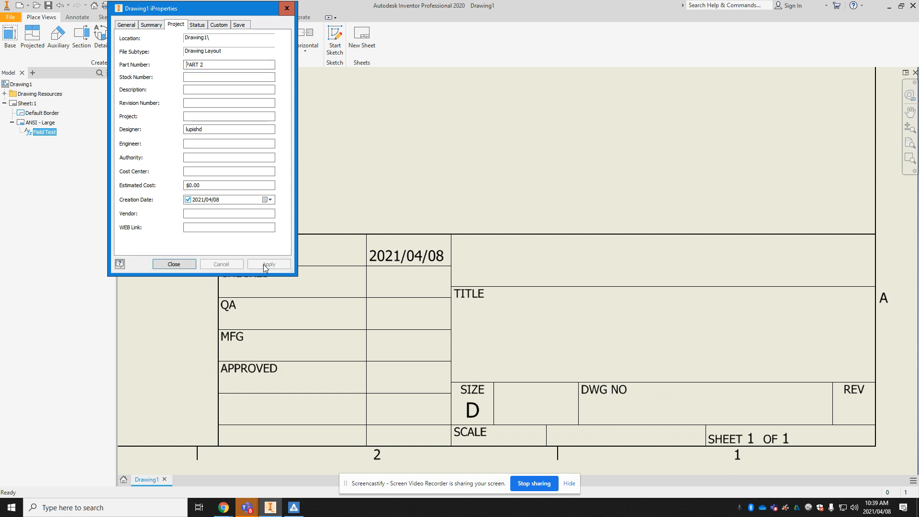
click(180, 265)
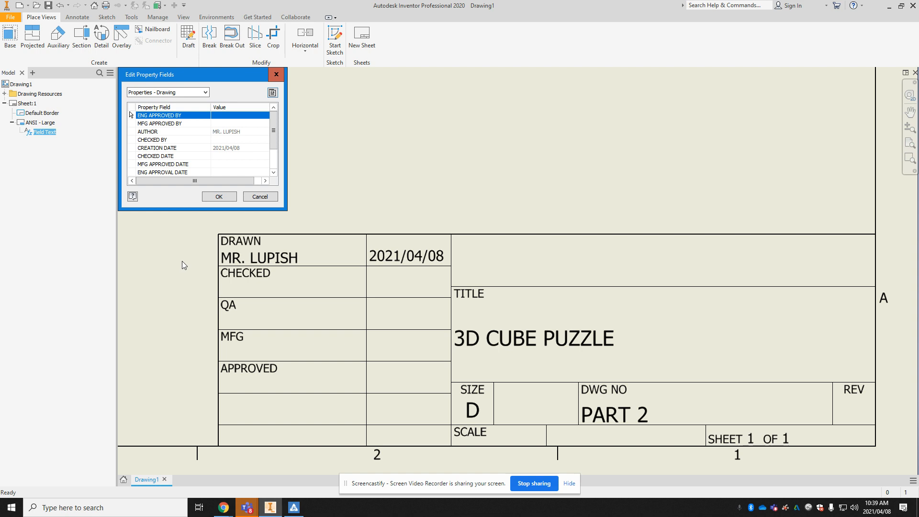
click(219, 197)
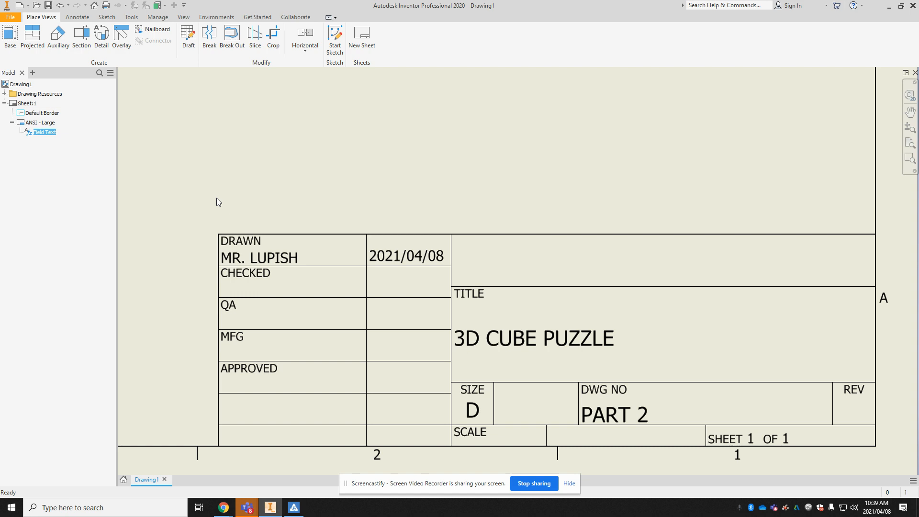
Step: Start a base view at 1:1 scale using the Part 2 model from the first student's 3D Cube Puzzle folder
click(911, 143)
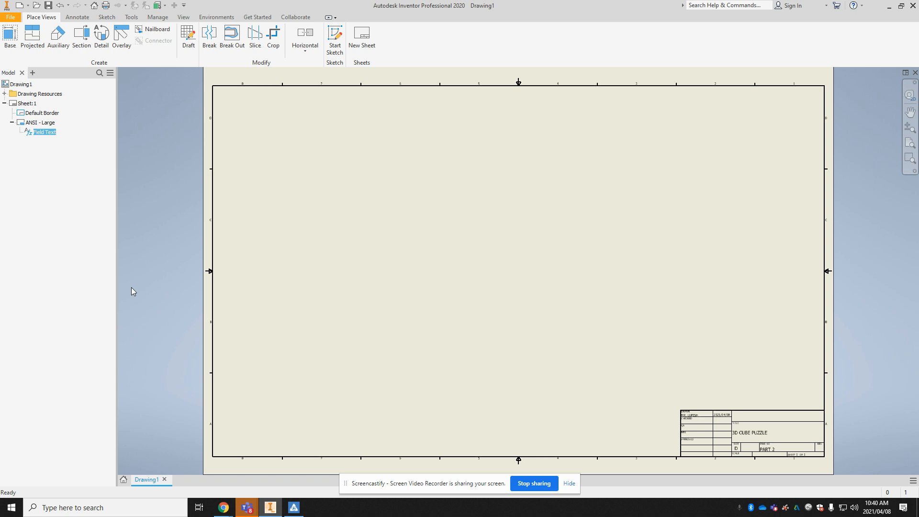
click(11, 37)
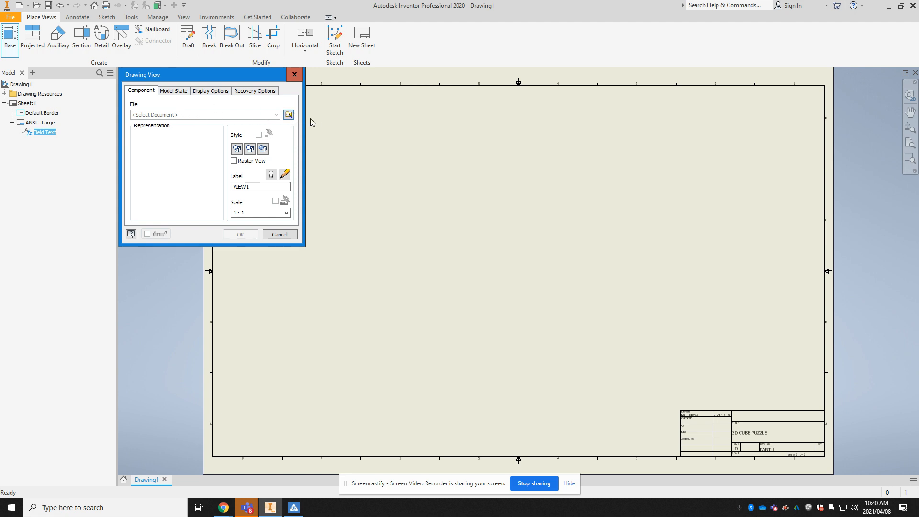
click(288, 115)
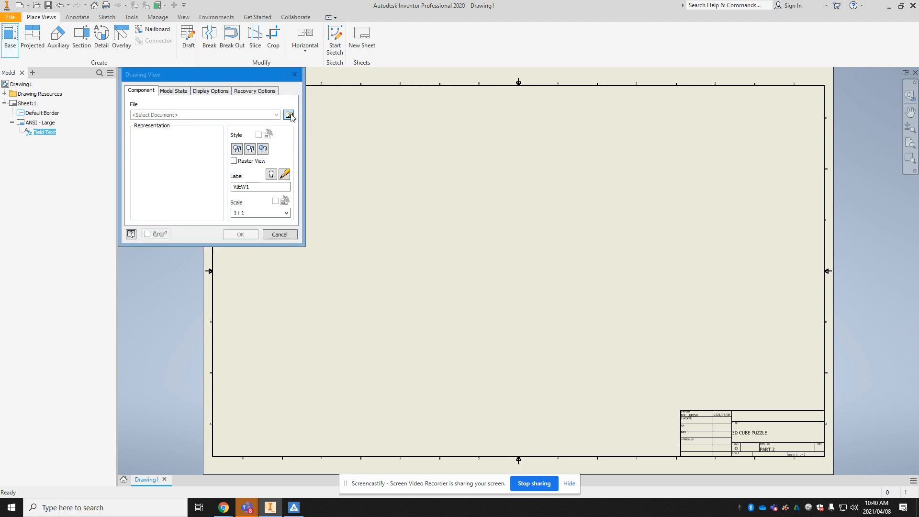
click(532, 175)
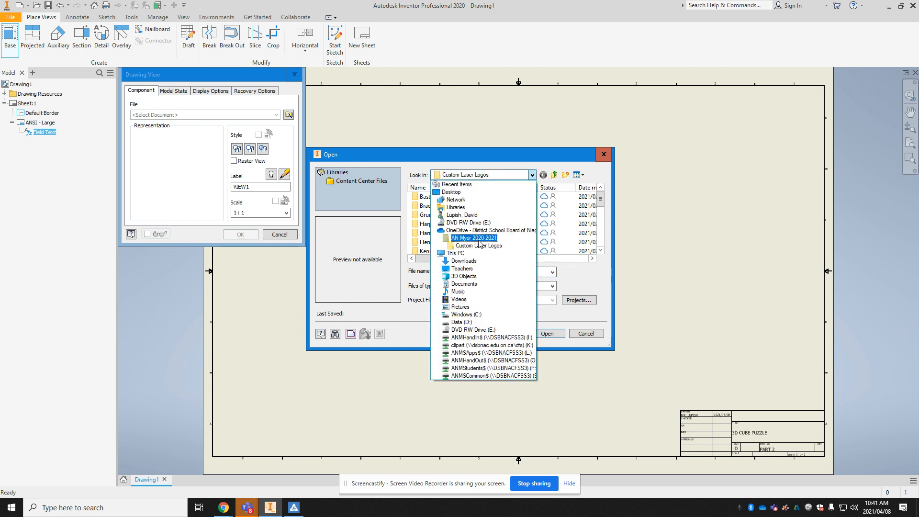
click(473, 237)
scroll(452, 220, down, 2)
double_click(433, 223)
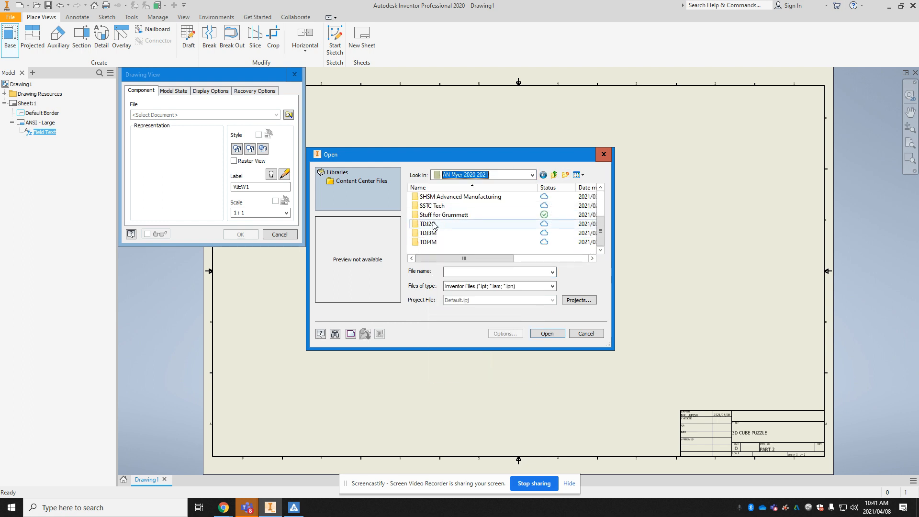
double_click(441, 198)
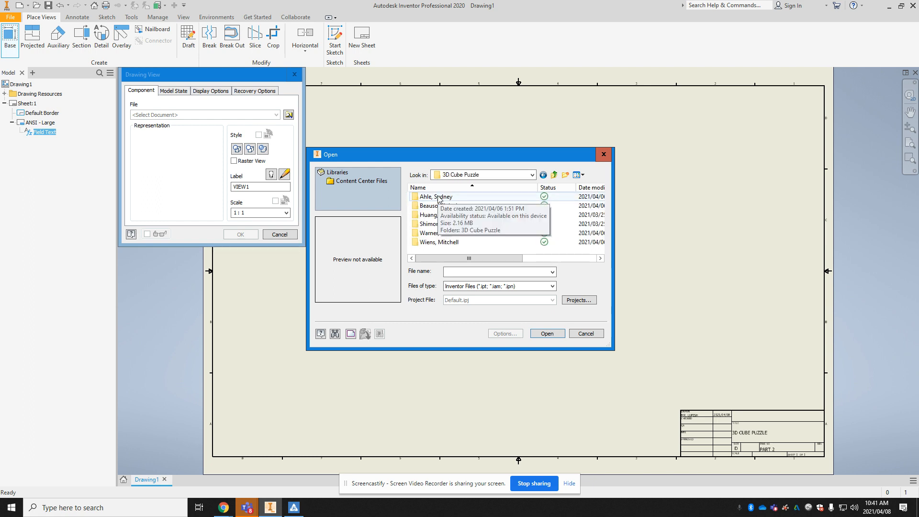
double_click(439, 198)
double_click(438, 197)
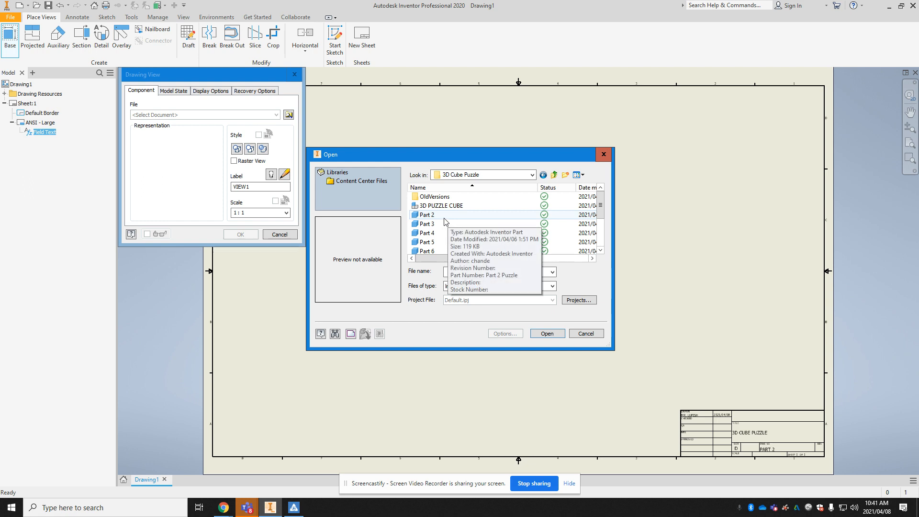
click(437, 216)
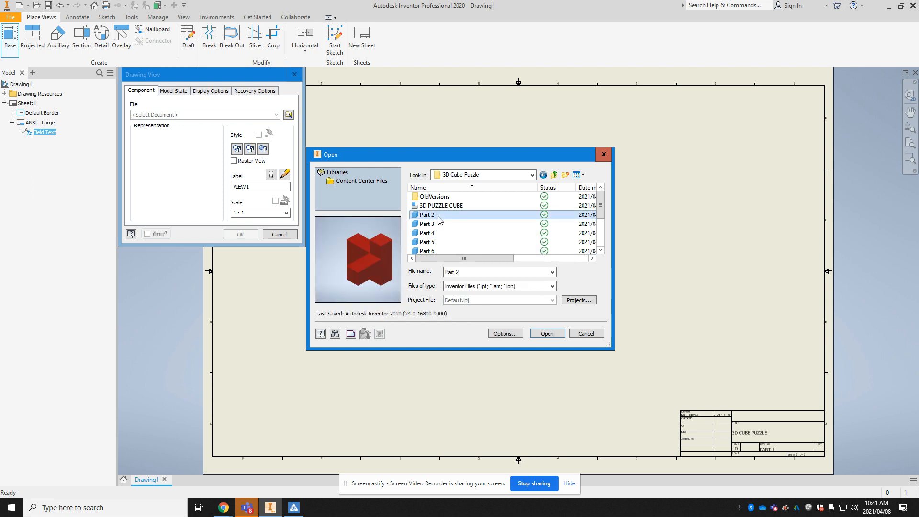
click(546, 333)
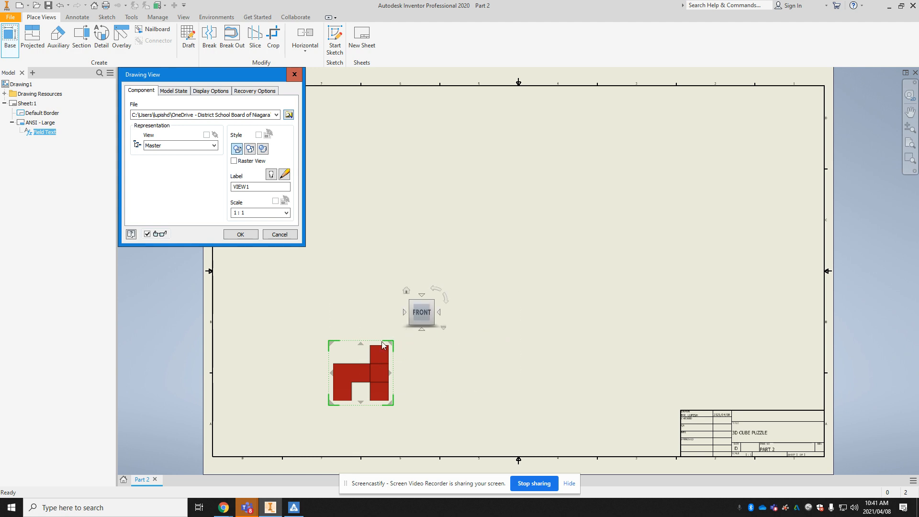
Step: Try the bottom and right orientations for the base view, and return it to the front orientation
click(422, 330)
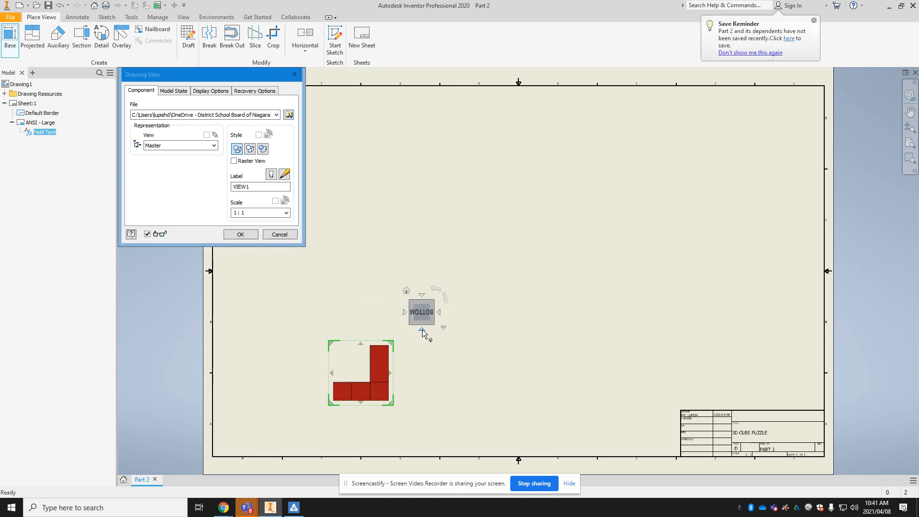
click(439, 311)
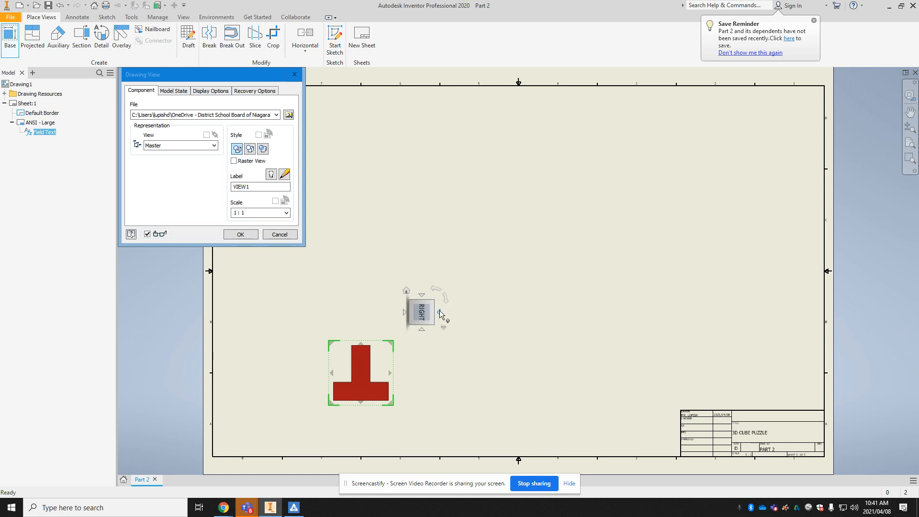
click(405, 311)
click(421, 295)
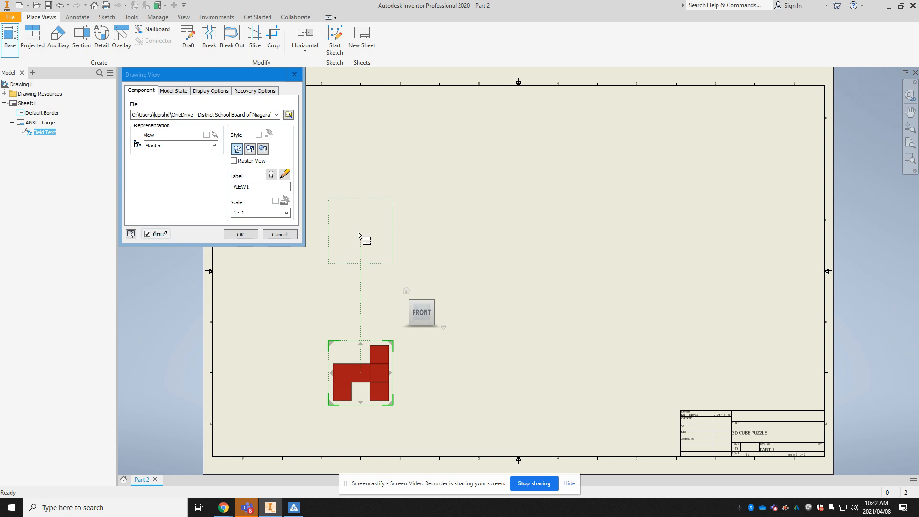
Step: Place a top view above the front view, a right side view beside it and an isometric view in the sheet's upper-right corner
click(358, 235)
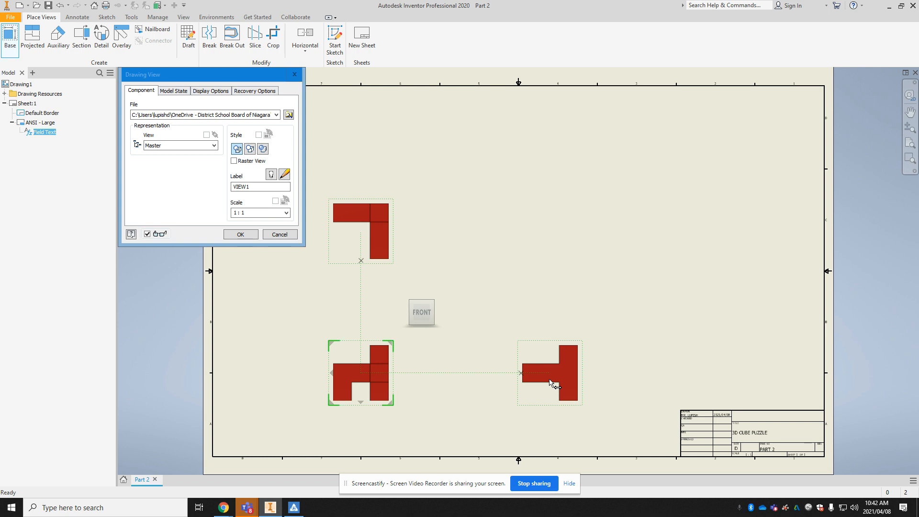
click(550, 383)
click(737, 164)
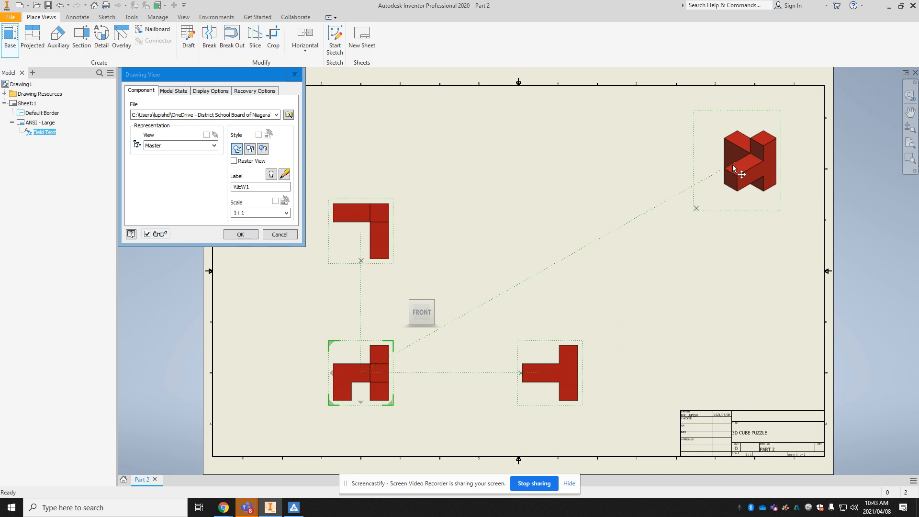
right_click(488, 206)
click(517, 207)
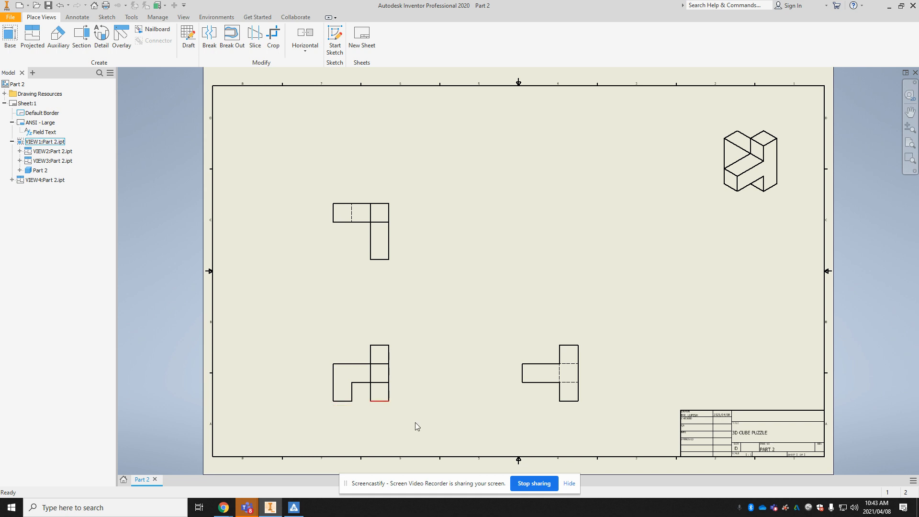
Step: Change the front base view's scale to 2:1
right_click(344, 345)
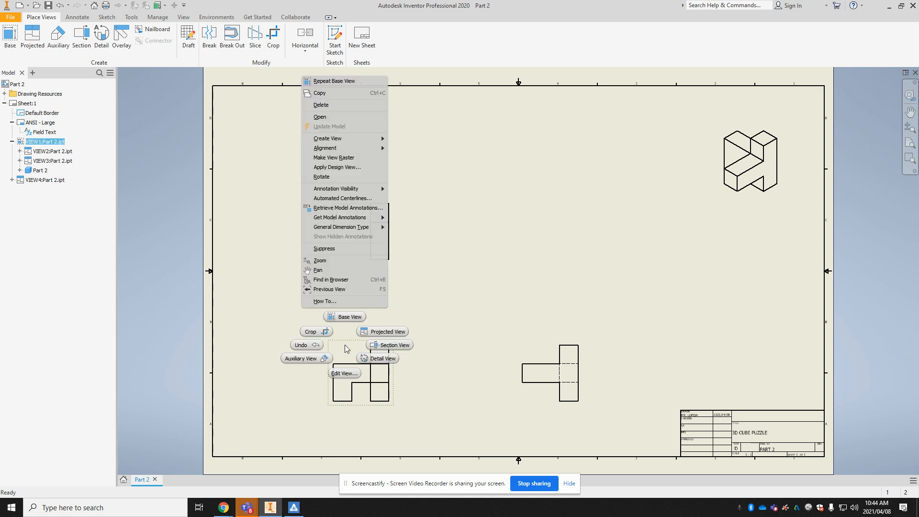
click(342, 374)
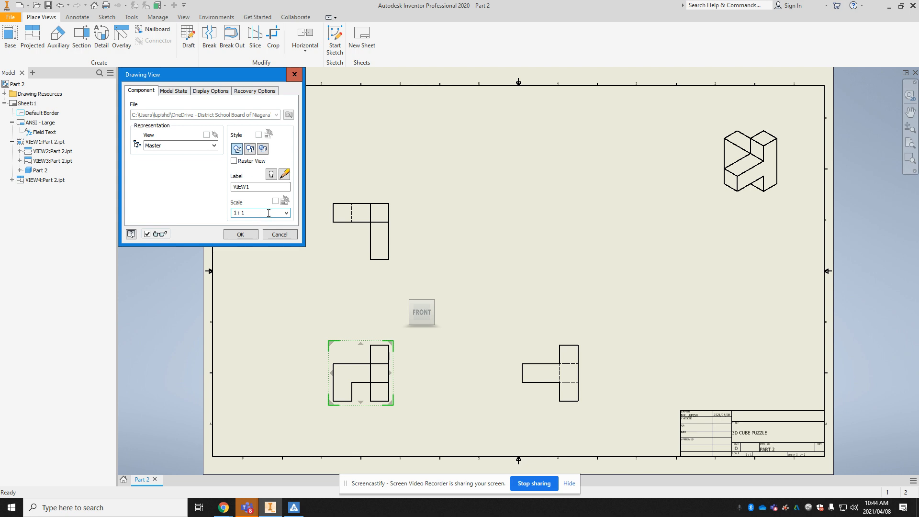
click(287, 214)
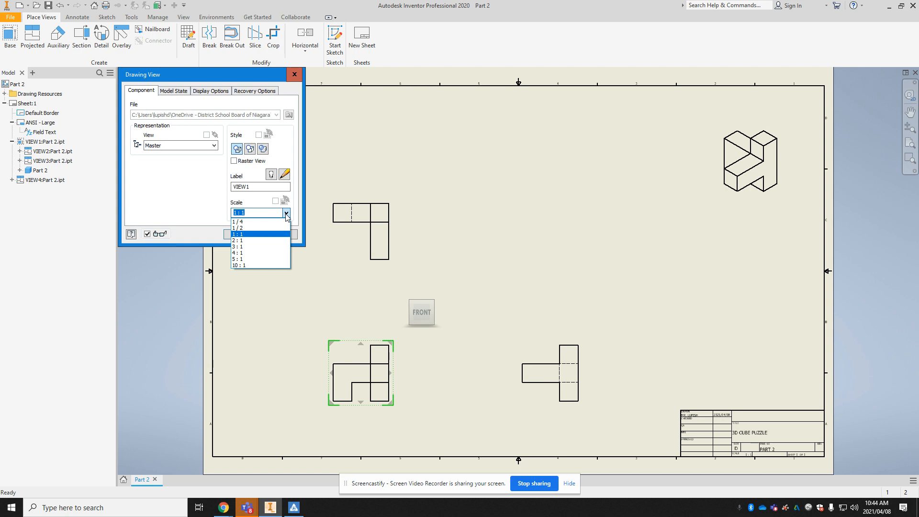
click(243, 240)
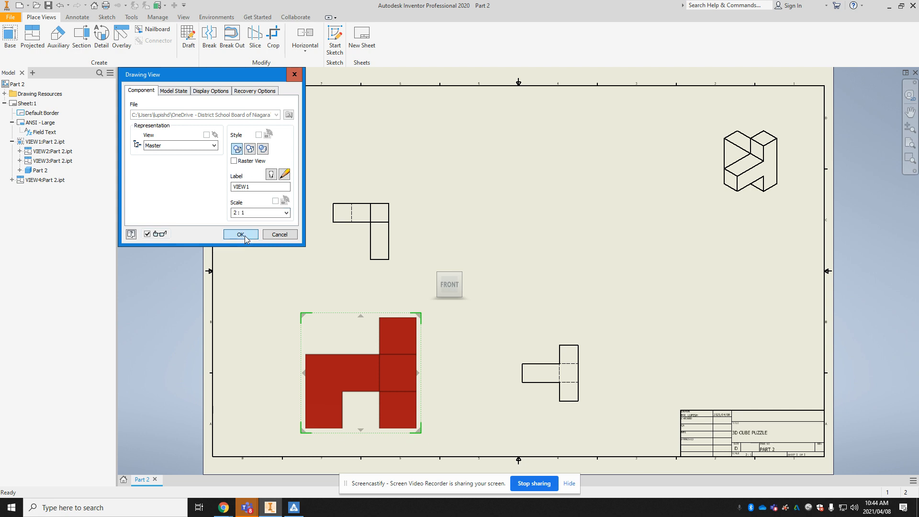
click(245, 236)
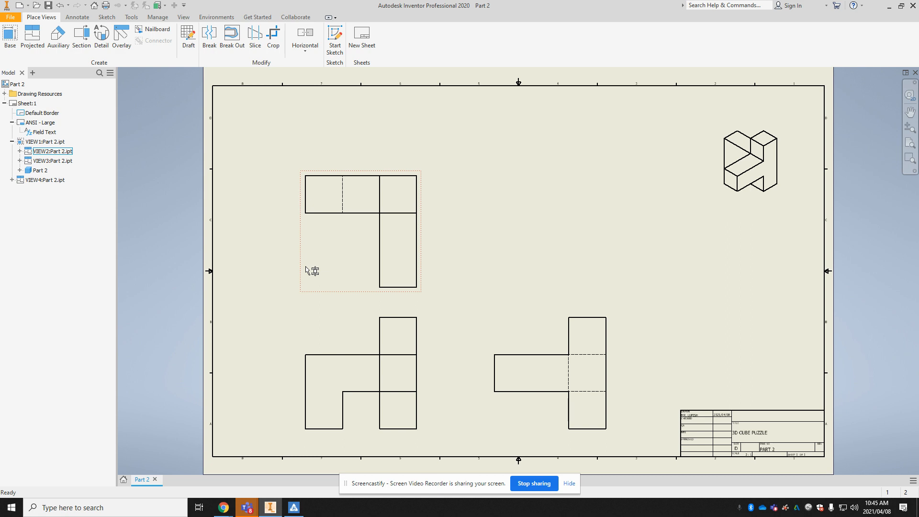
Step: Reposition the front view clear of the sheet border, raise the top view farther above it and bring the right side view closer
drag(311, 337, 310, 365)
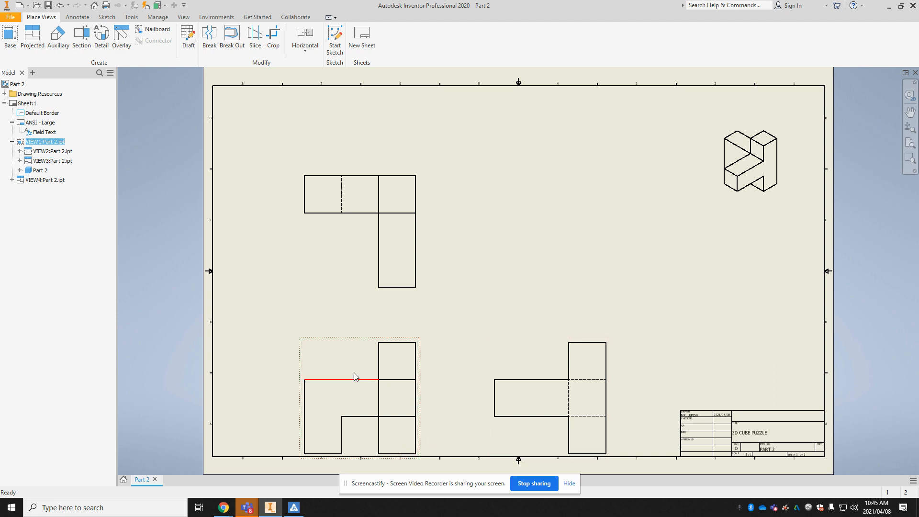
drag(314, 342, 289, 302)
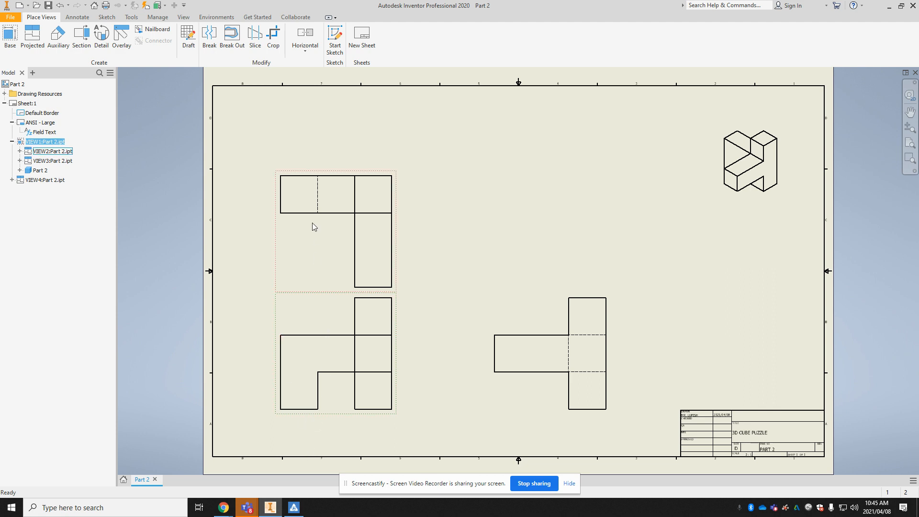
drag(326, 176, 327, 116)
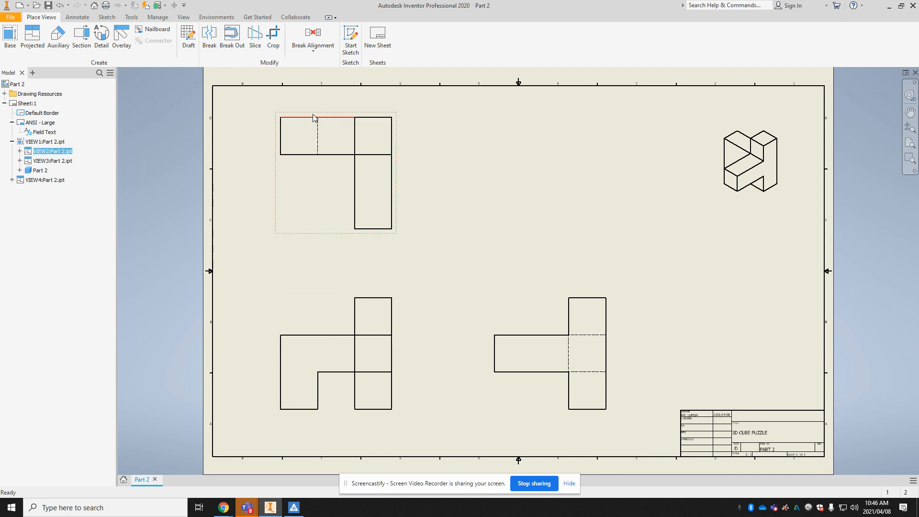
drag(317, 115, 317, 130)
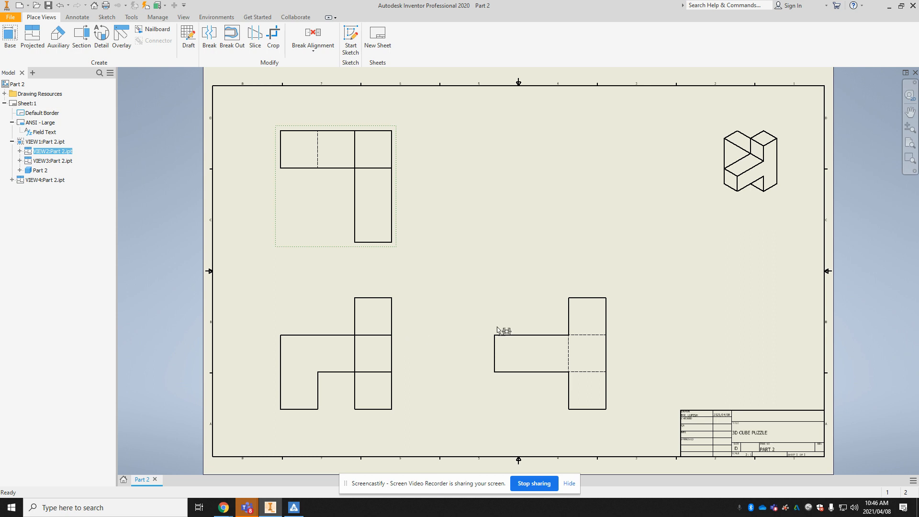
click(505, 312)
drag(489, 313, 450, 314)
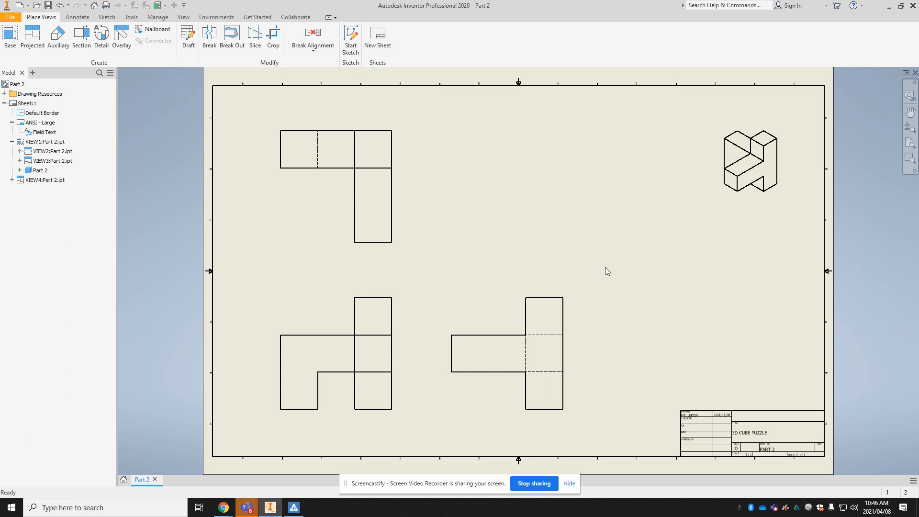
Step: Try the right side and top views farther from the front view, and bring both back closer to it
mouse_move(517, 309)
mouse_down()
mouse_move(503, 303)
mouse_move(633, 308)
mouse_up()
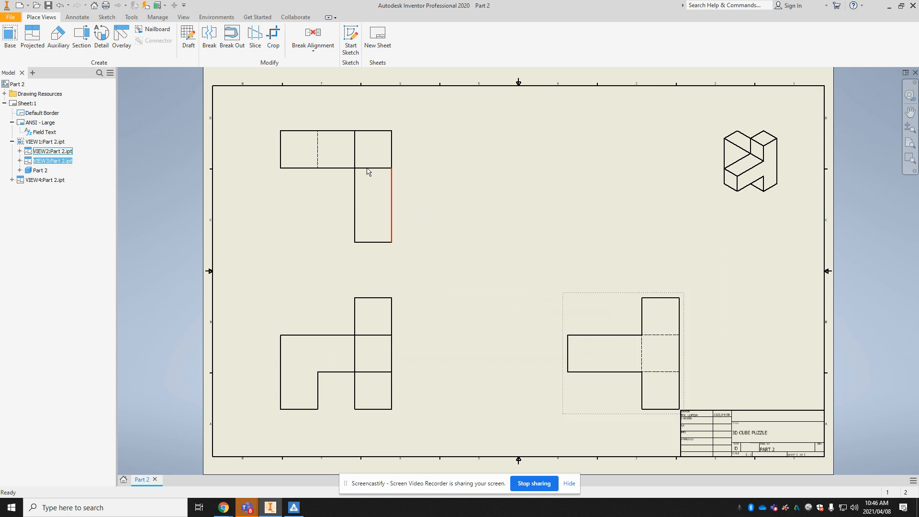
mouse_move(312, 129)
mouse_down()
mouse_move(304, 88)
mouse_move(268, 95)
mouse_up()
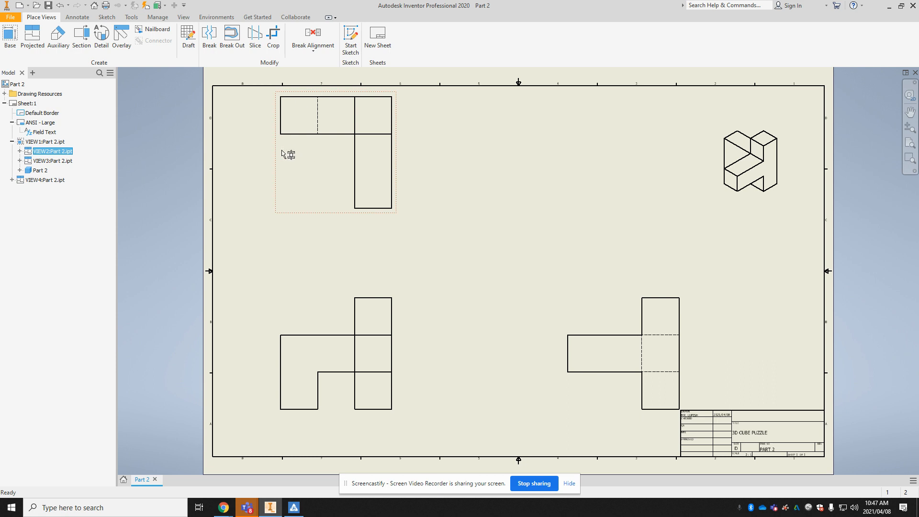
drag(286, 151, 289, 191)
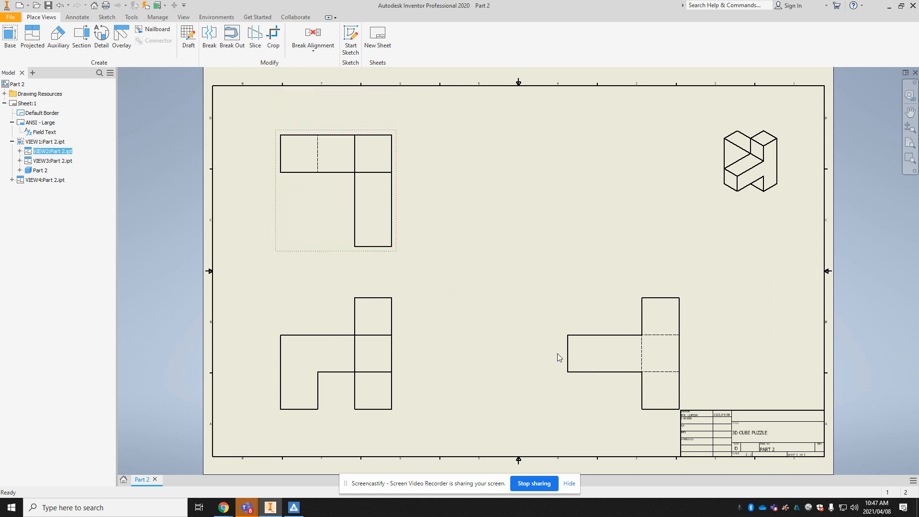
drag(565, 316, 447, 317)
click(458, 311)
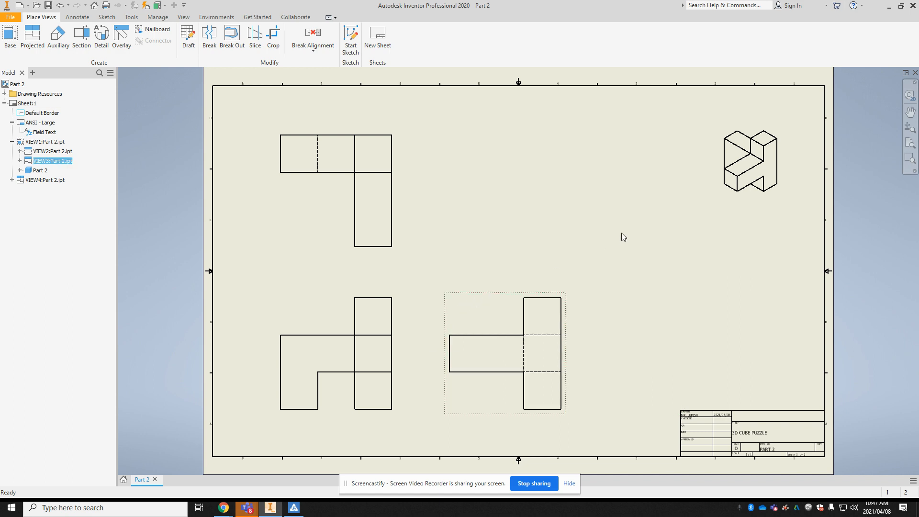
Step: Try scales of 2:1 and 3:1 for the isometric view, set it to 2.5:1 and move the view fully inside the sheet border
right_click(720, 152)
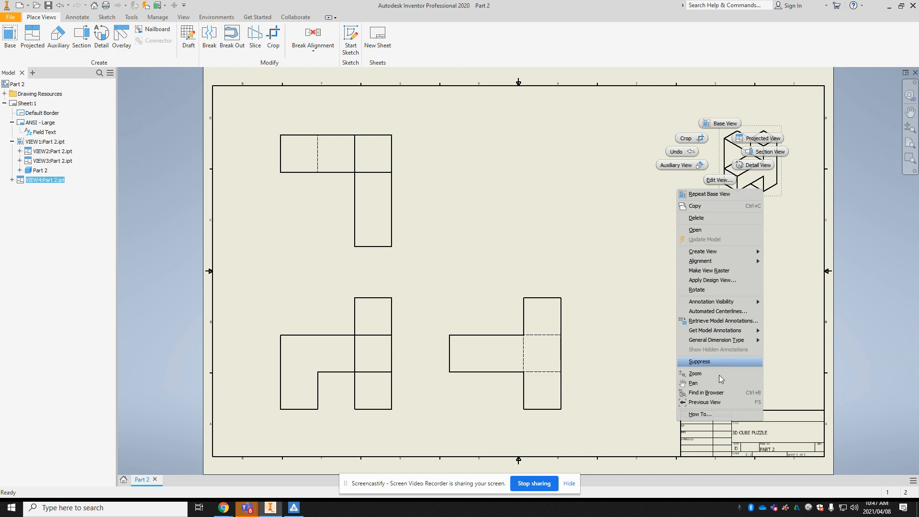
click(716, 180)
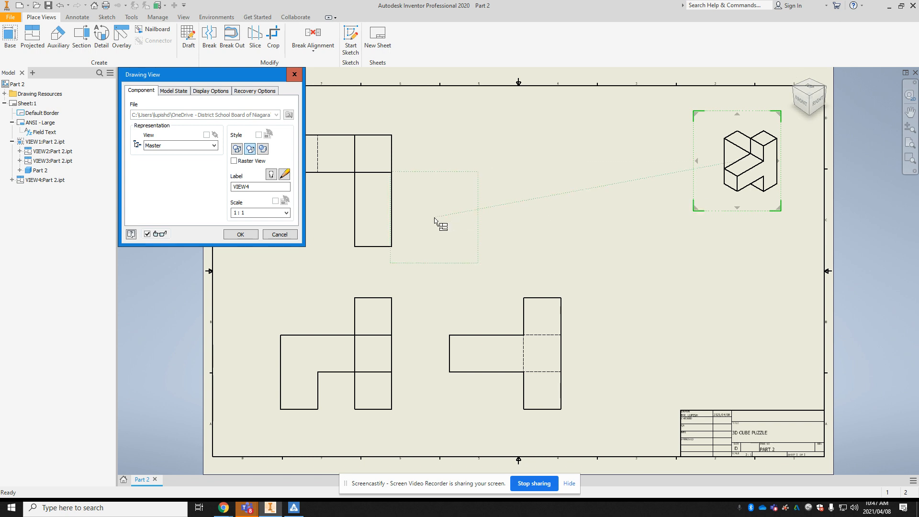
click(286, 213)
click(259, 244)
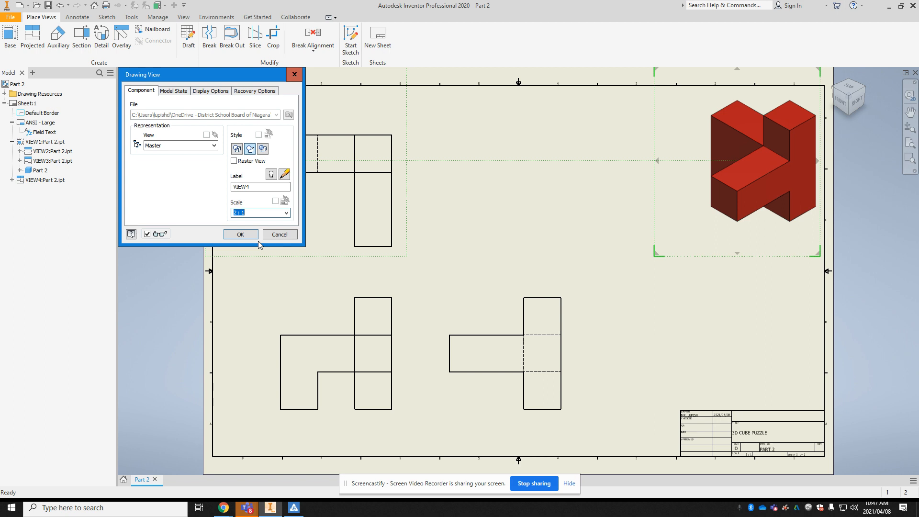
click(286, 212)
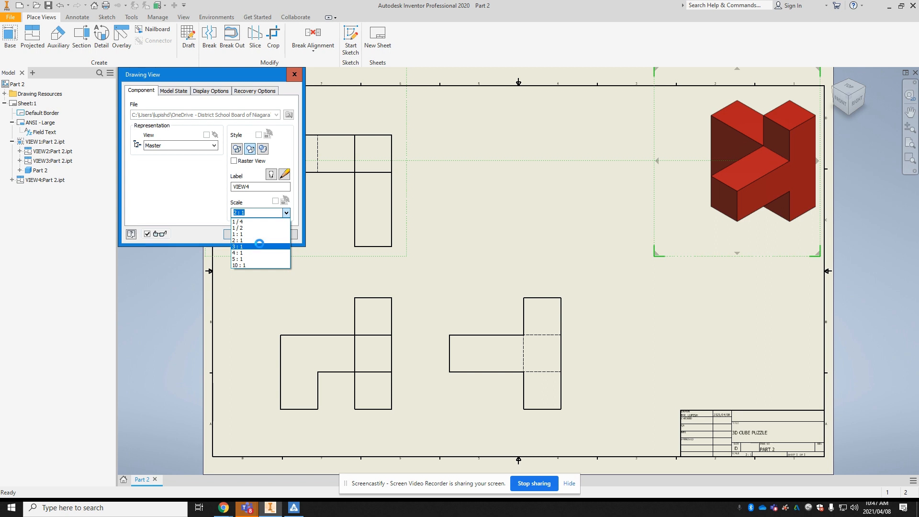
click(260, 246)
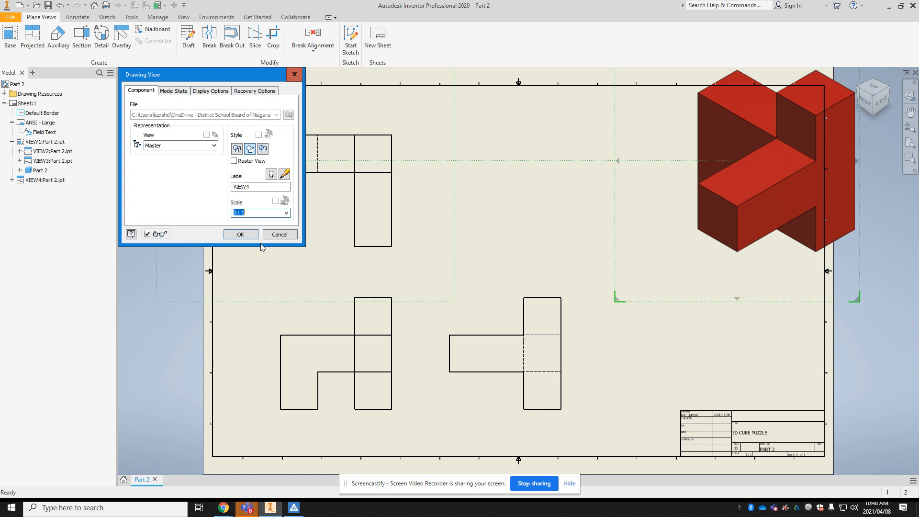
click(238, 214)
key(BackSpace)
key(BackSpace)
text(2.5)
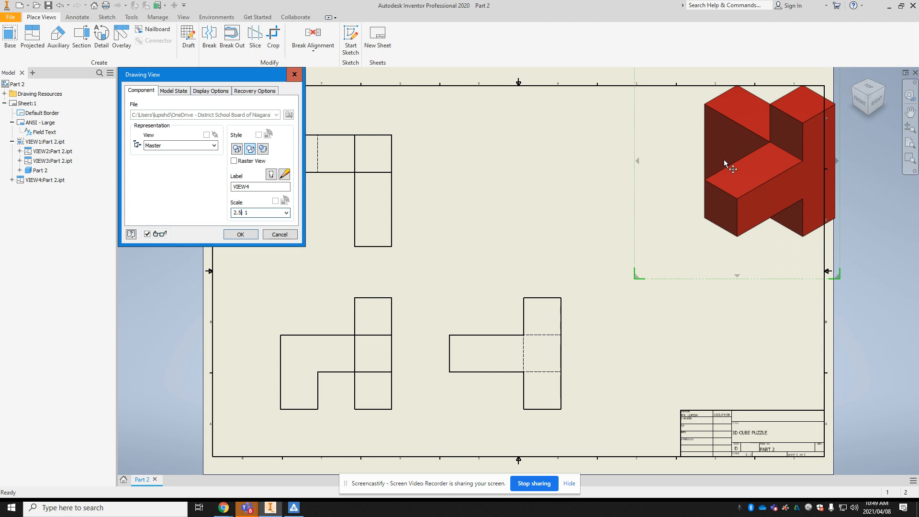
drag(642, 118, 598, 145)
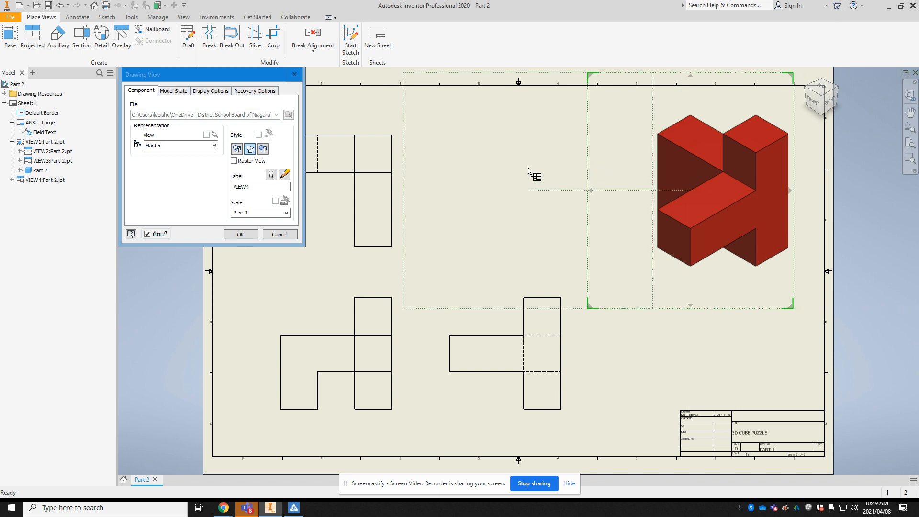
click(239, 235)
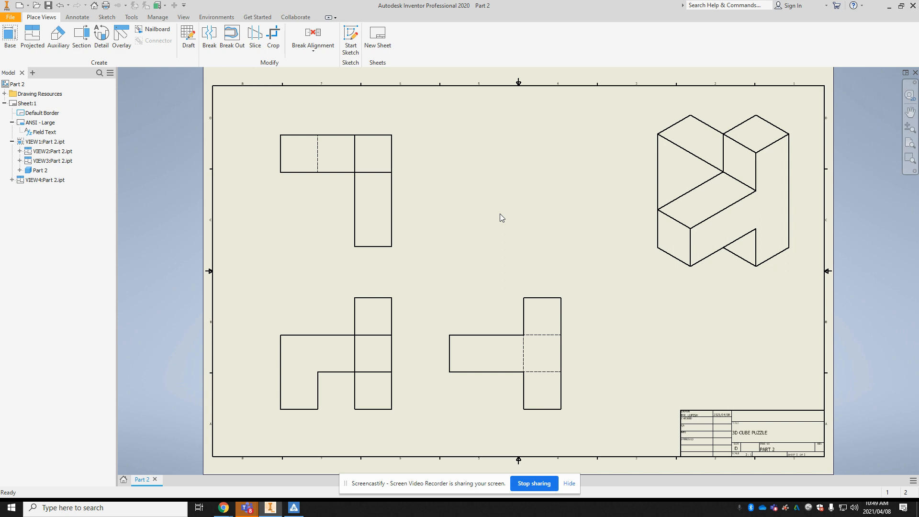
Step: Change the isometric view's display style to shaded
right_click(658, 118)
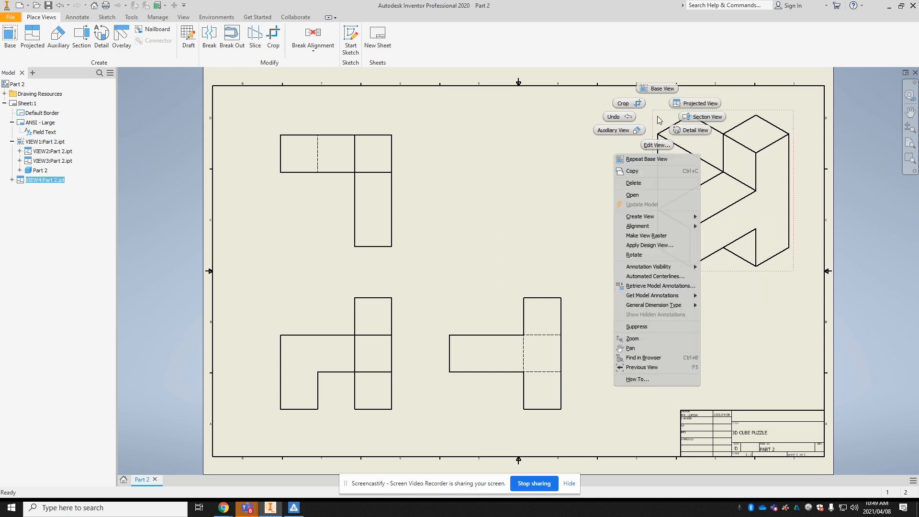
click(663, 146)
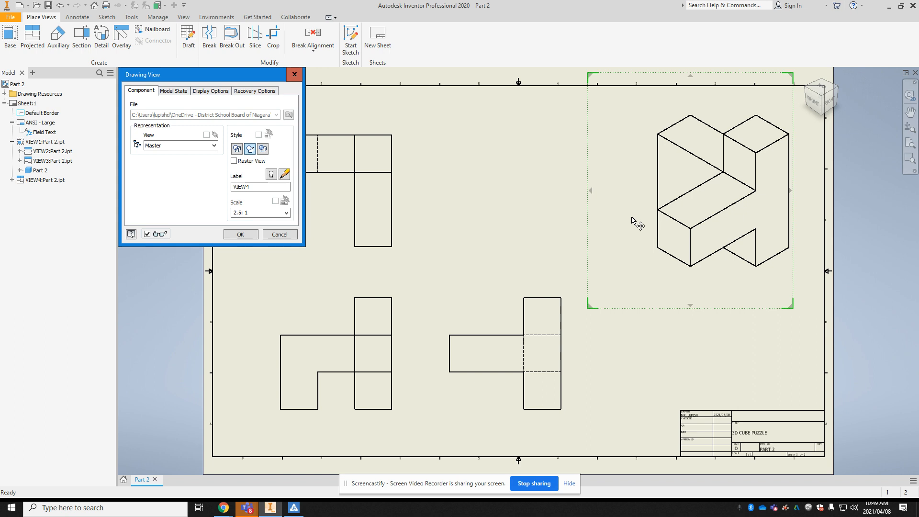
click(263, 150)
click(234, 235)
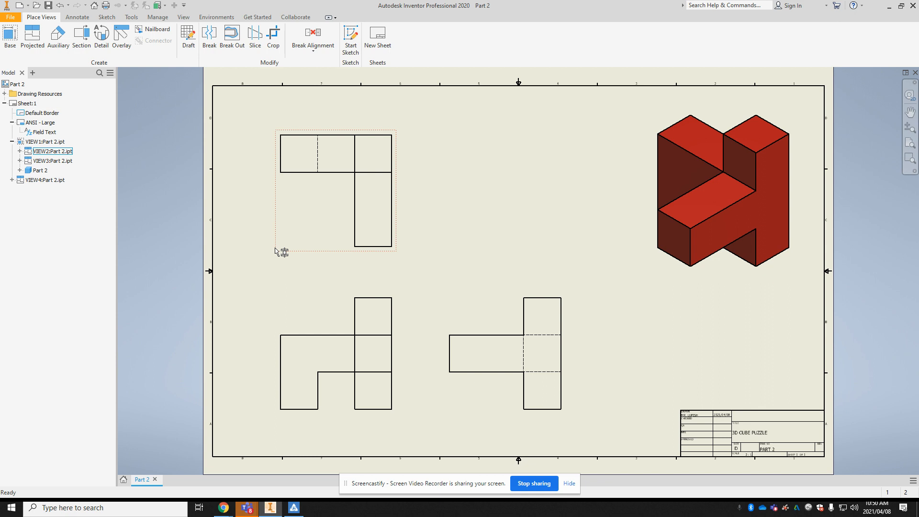
Step: Examine the dashed hidden line in the top view and compare it with the matching edges in the front view
scroll(320, 161, up, 5)
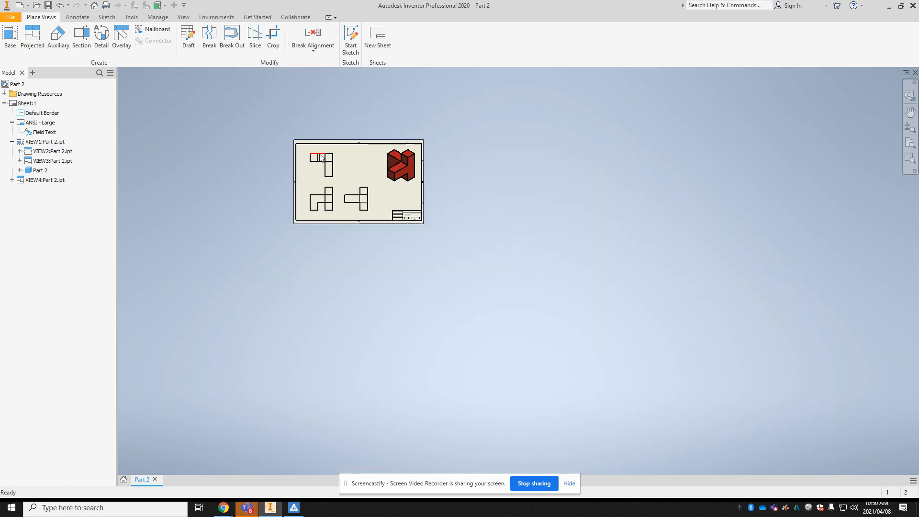
scroll(321, 156, down, 8)
scroll(321, 156, down, 1)
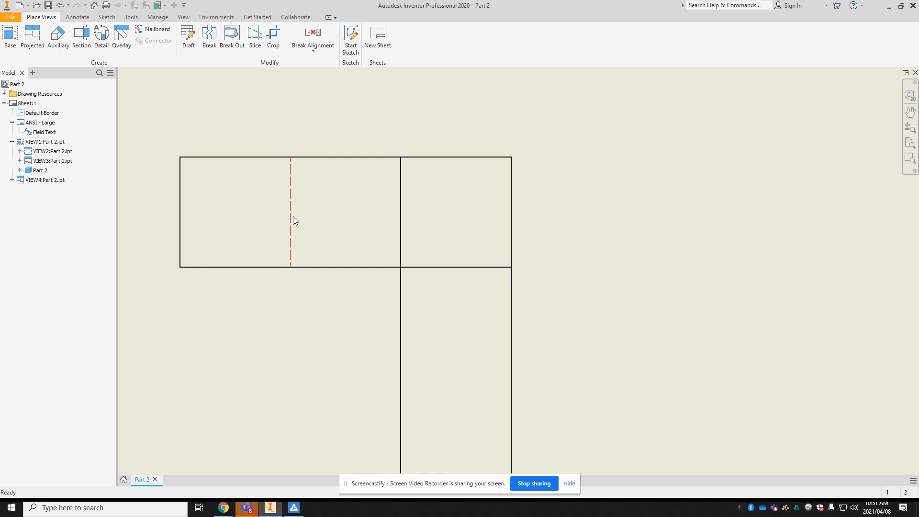
scroll(316, 254, up, 3)
scroll(317, 263, down, 10)
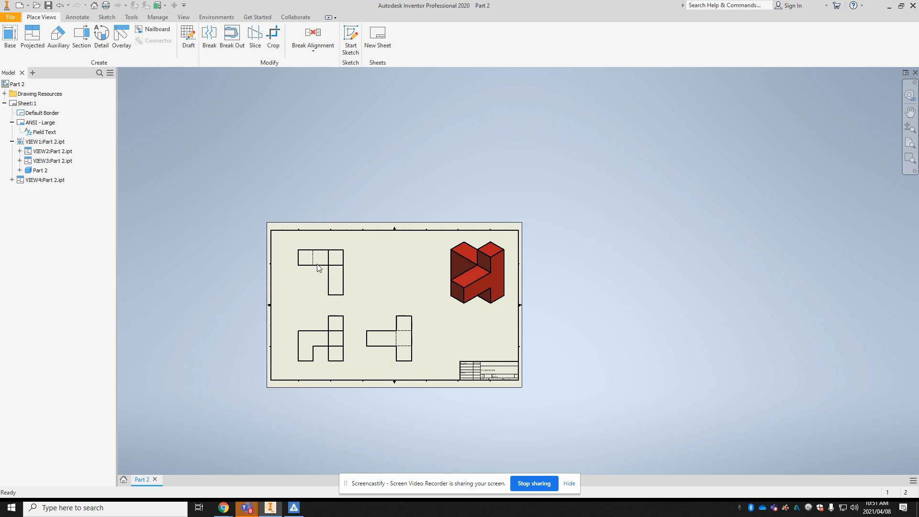
scroll(315, 277, up, 3)
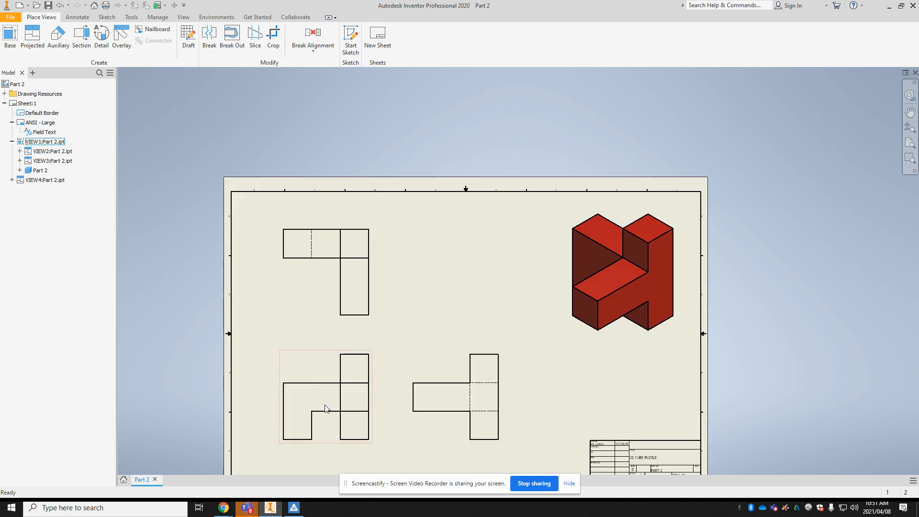
scroll(339, 415, up, 2)
click(340, 419)
scroll(323, 385, down, 3)
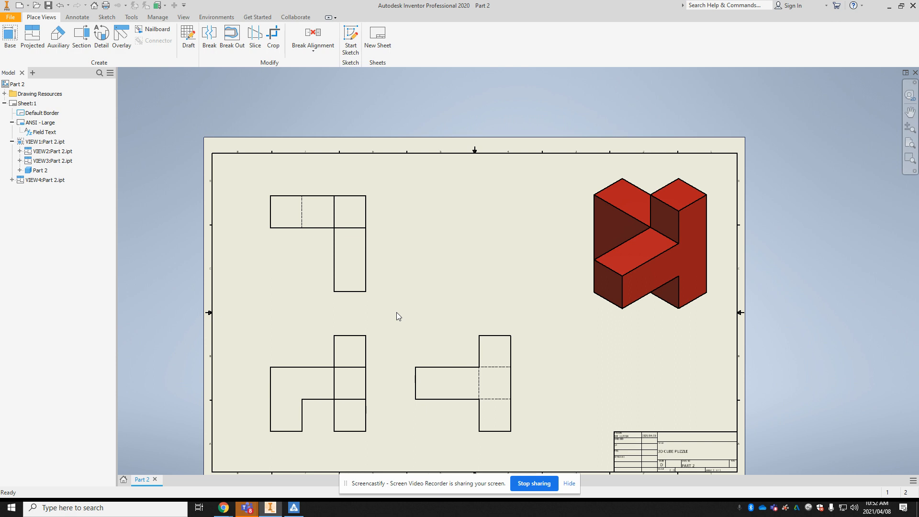
click(361, 279)
Step: Add an overall width dimension above the top view and turn off Edit dimension when created
click(77, 19)
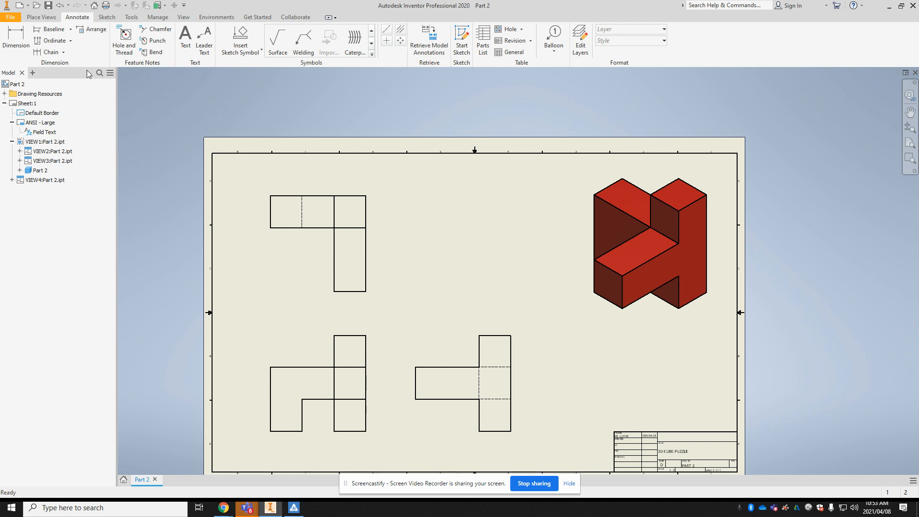
click(23, 43)
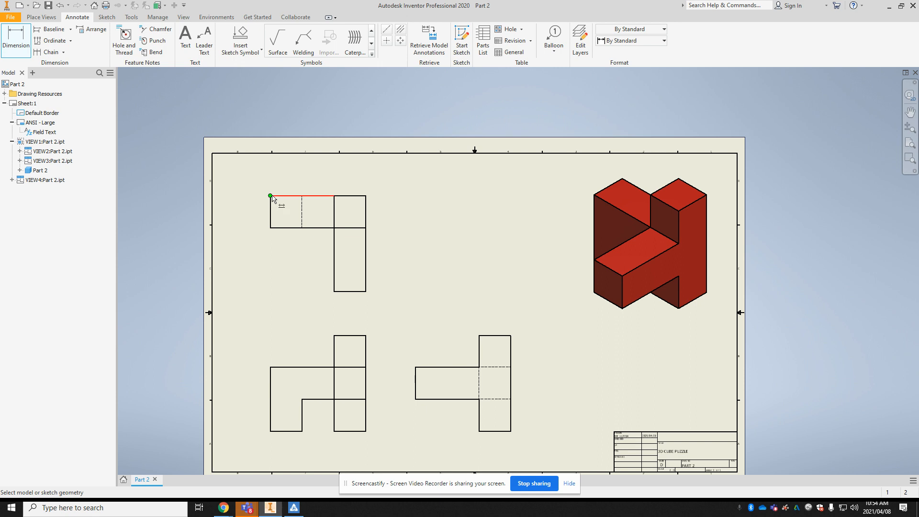
scroll(271, 198, down, 5)
scroll(271, 197, up, 6)
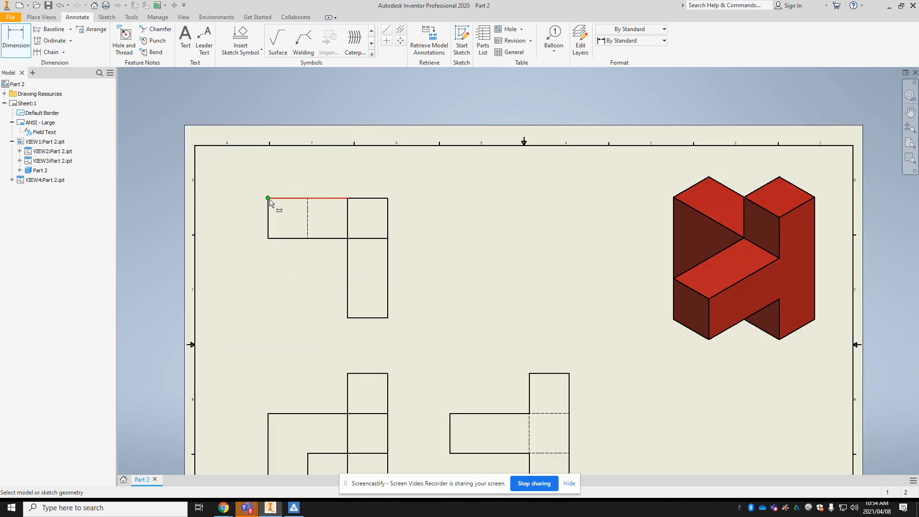
click(270, 198)
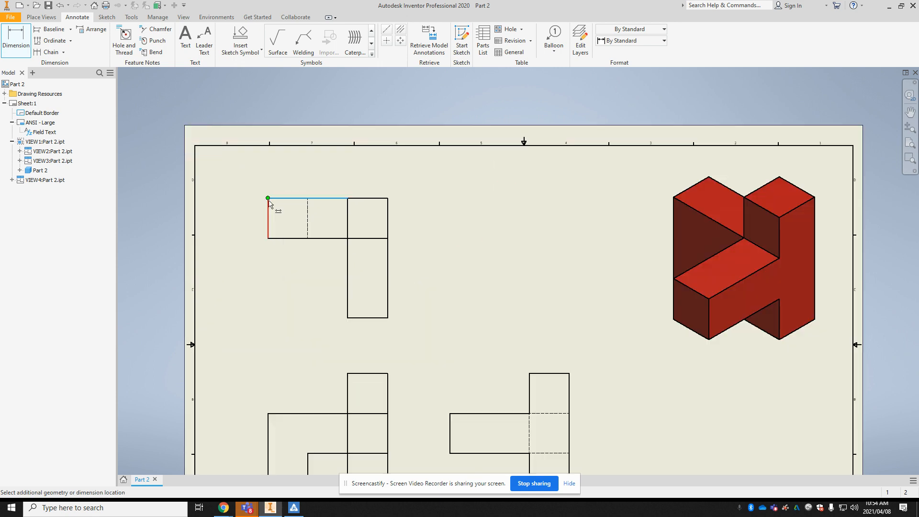
click(373, 174)
click(374, 174)
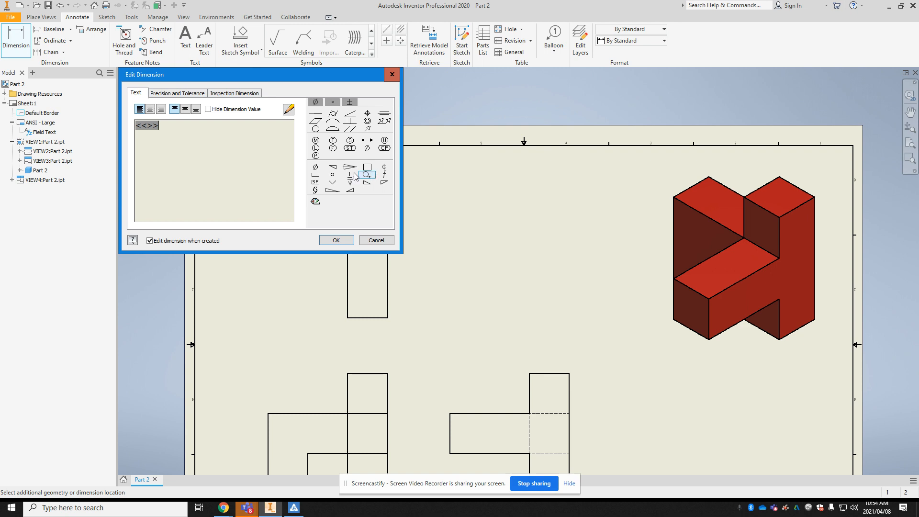
click(150, 241)
click(334, 241)
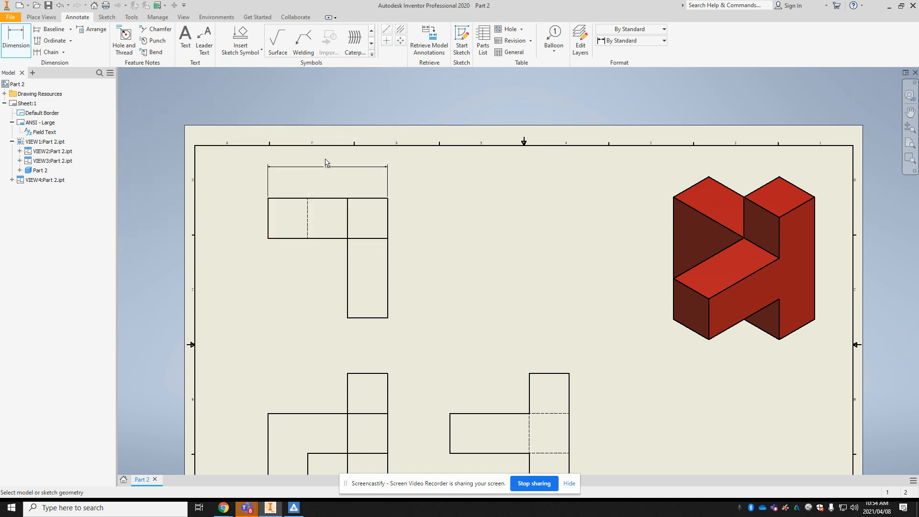
Step: Dimension the width from the top view's left edge to its inner solid vertical edge, placed beneath the overall width
scroll(326, 162, down, 2)
scroll(325, 163, up, 4)
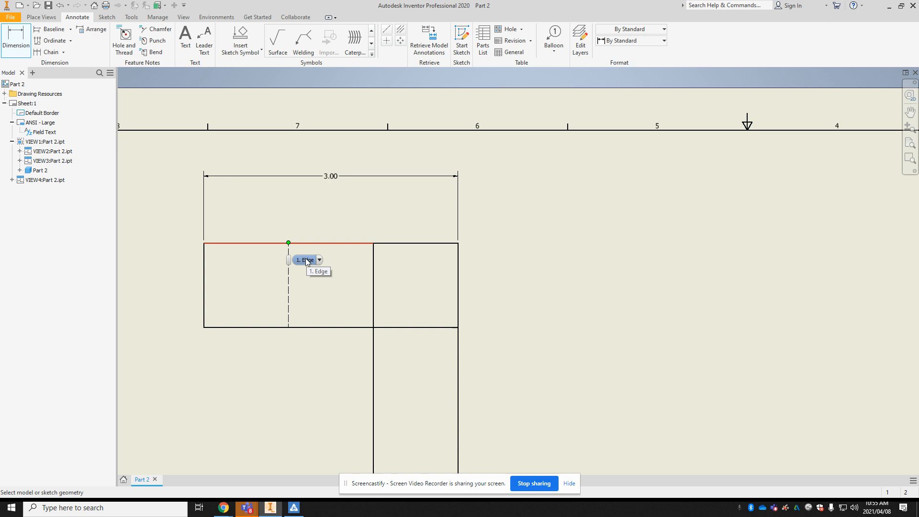
click(206, 245)
click(374, 250)
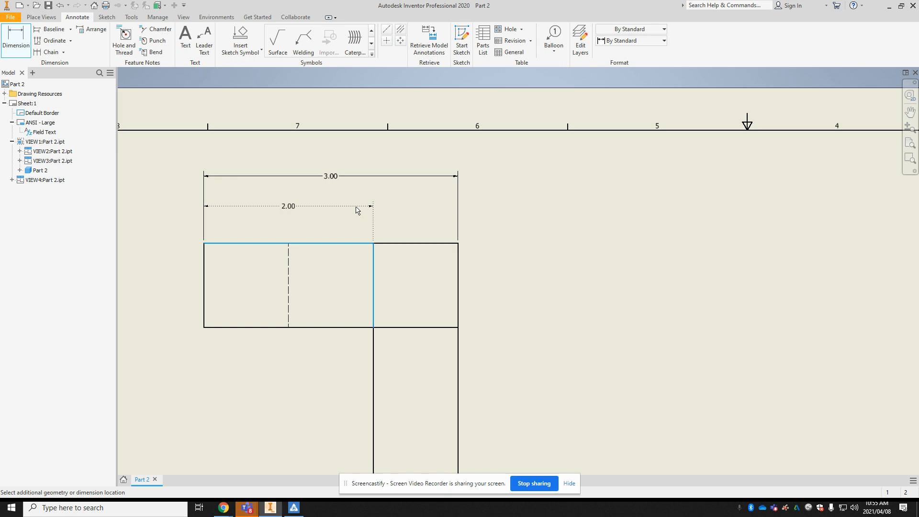
click(434, 225)
Step: Dimension the width of the top view's right-hand segment, in line with the neighbouring width dimension
click(374, 245)
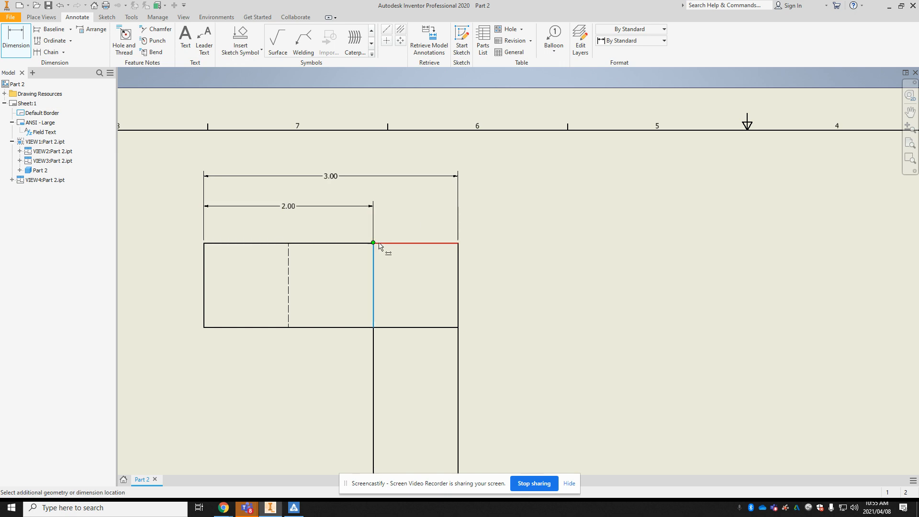
click(458, 252)
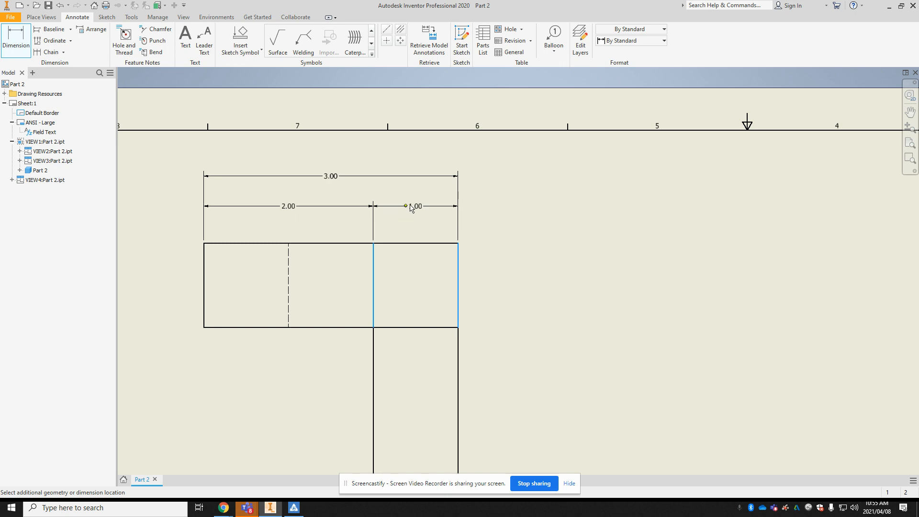
click(406, 153)
click(409, 212)
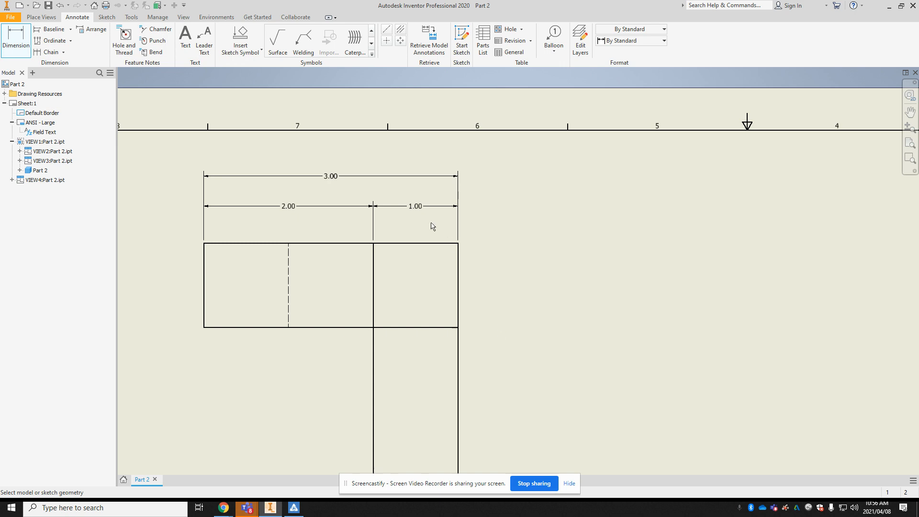
Step: Delete the redundant width dimension above the top view's right-hand segment
scroll(445, 263, up, 1)
scroll(446, 267, down, 4)
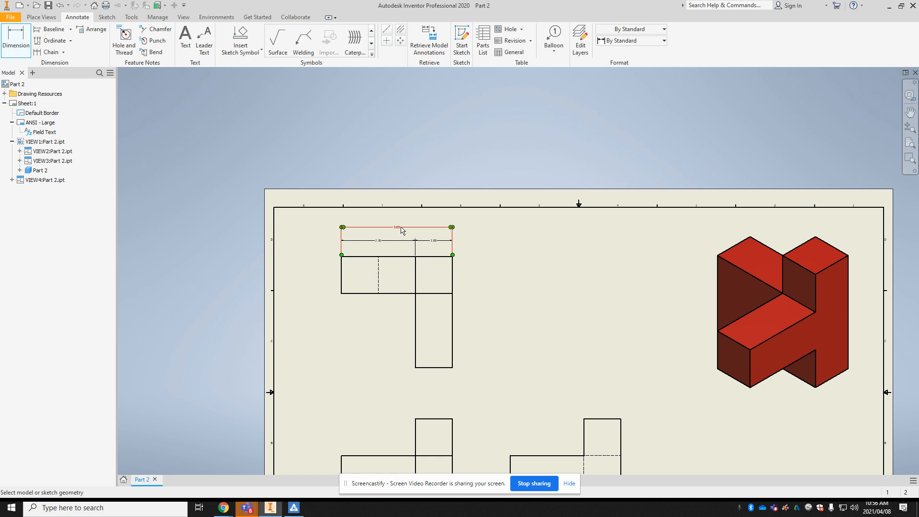
scroll(402, 230, down, 1)
scroll(406, 260, up, 3)
scroll(407, 275, down, 4)
scroll(401, 357, up, 3)
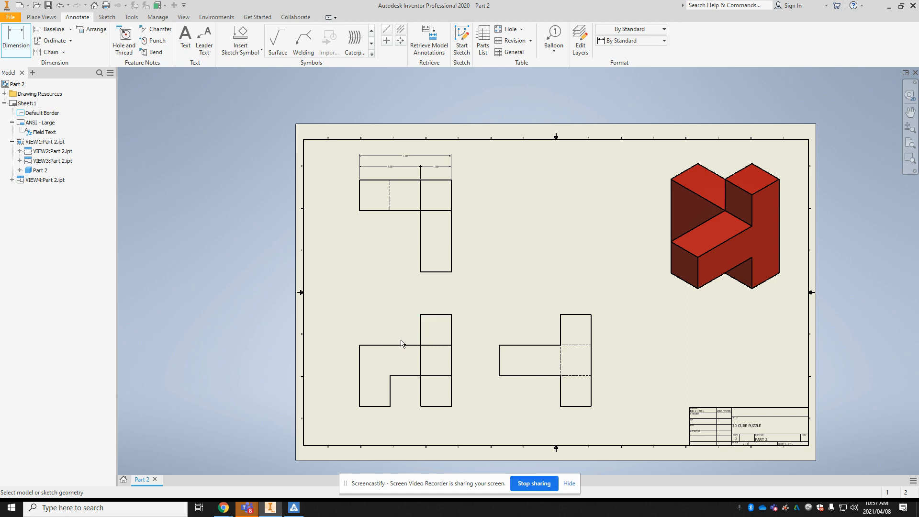
scroll(453, 177, down, 2)
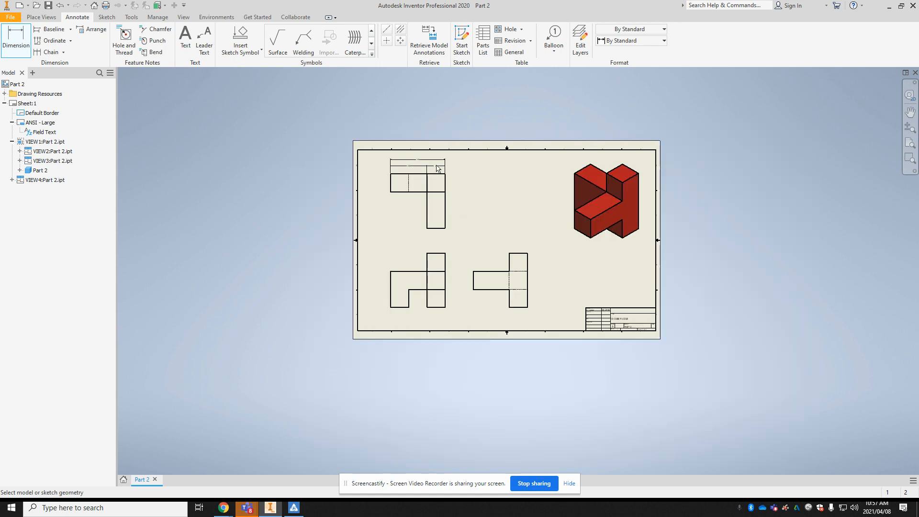
scroll(437, 171, up, 5)
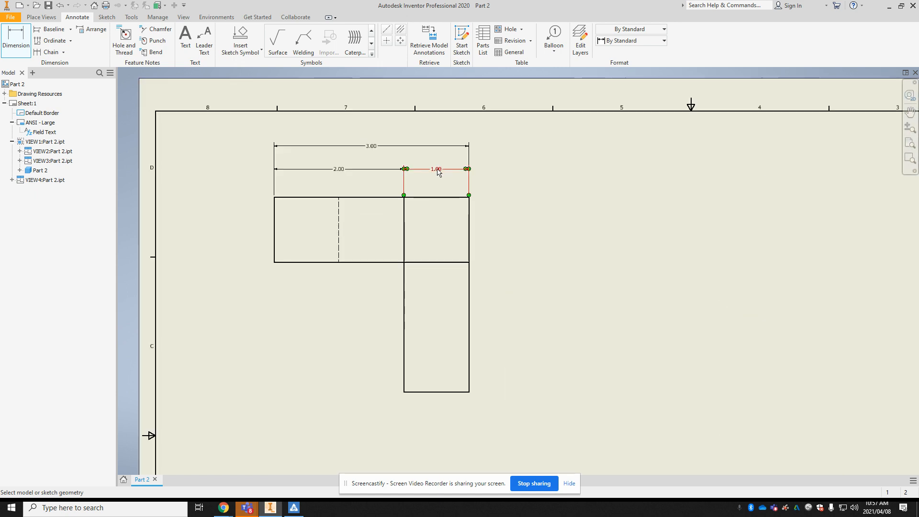
double_click(436, 169)
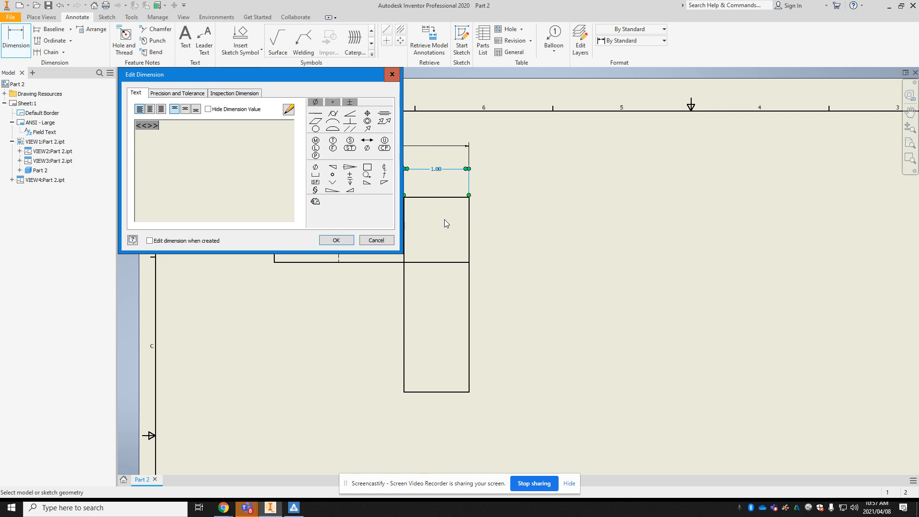
click(365, 243)
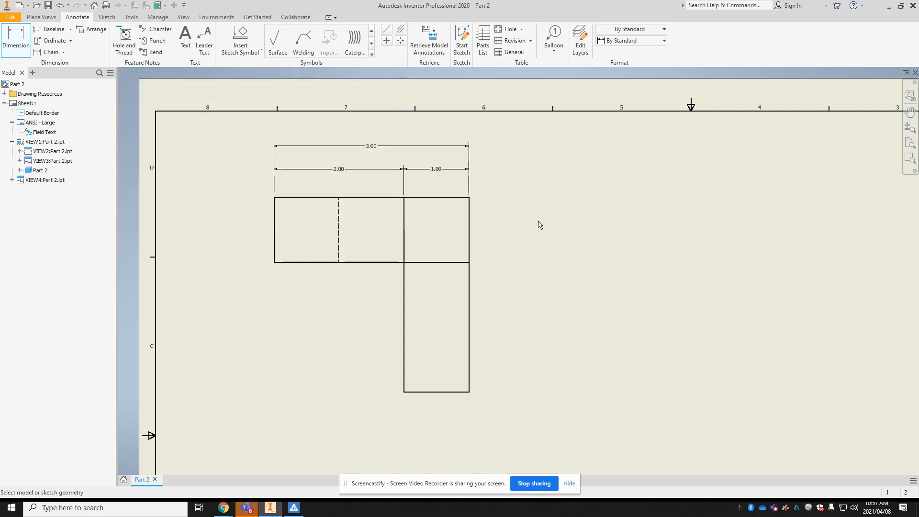
key(Escape)
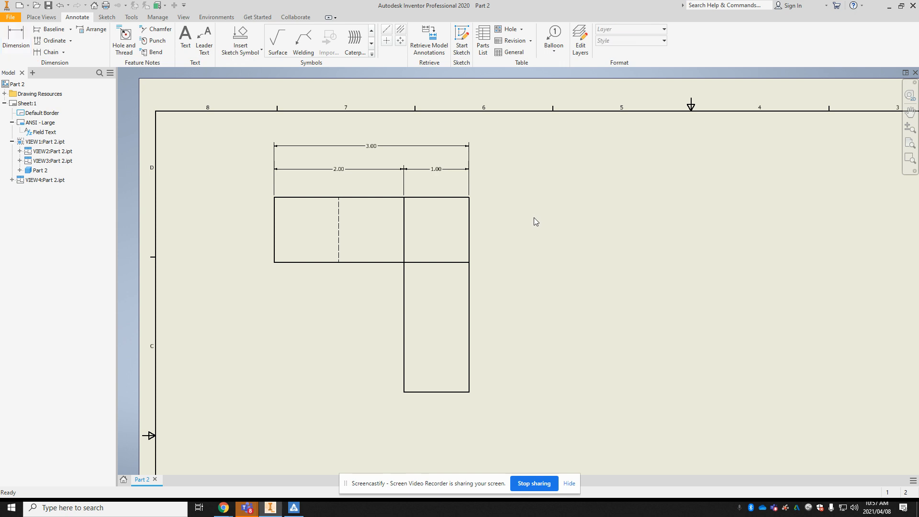
click(445, 176)
key(Delete)
Step: Add an overall vertical dimension to the right of the top view, from its top edge to its bottom edge
scroll(536, 305, up, 2)
scroll(536, 303, down, 7)
scroll(509, 446, up, 2)
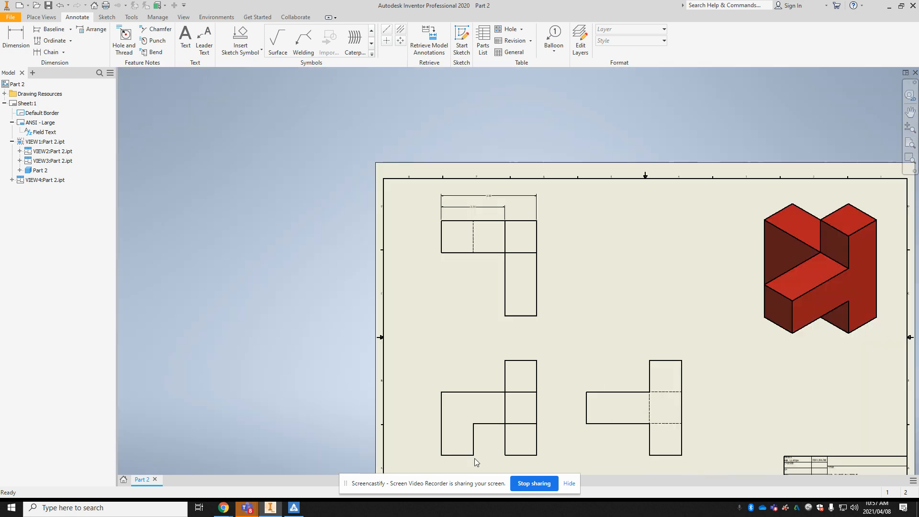
scroll(562, 287, up, 2)
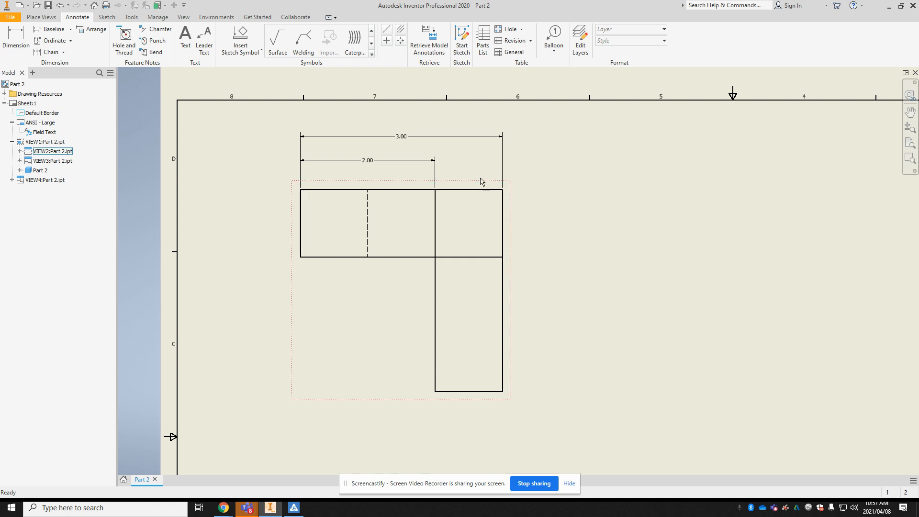
click(19, 38)
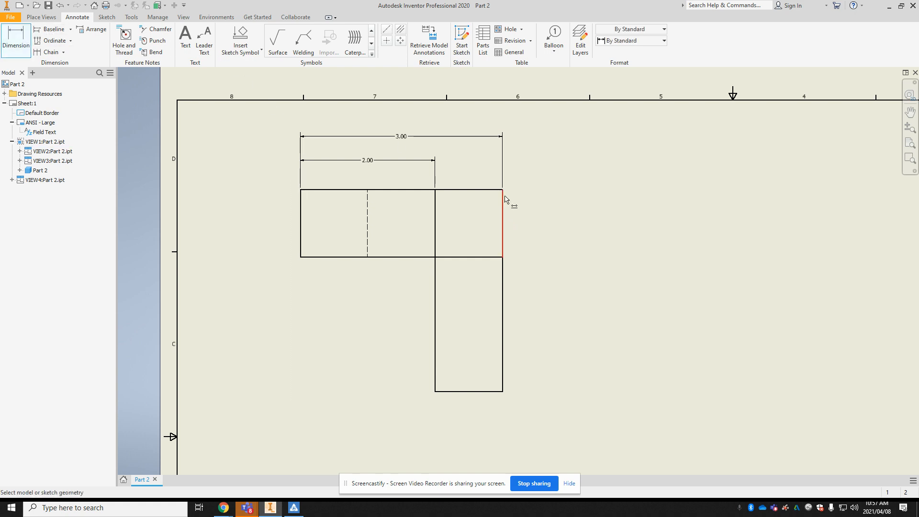
click(503, 198)
click(502, 391)
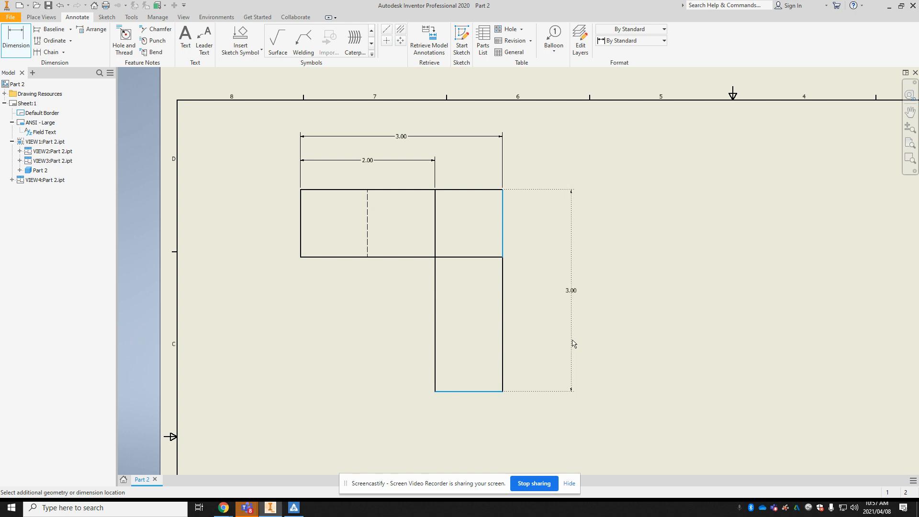
click(561, 342)
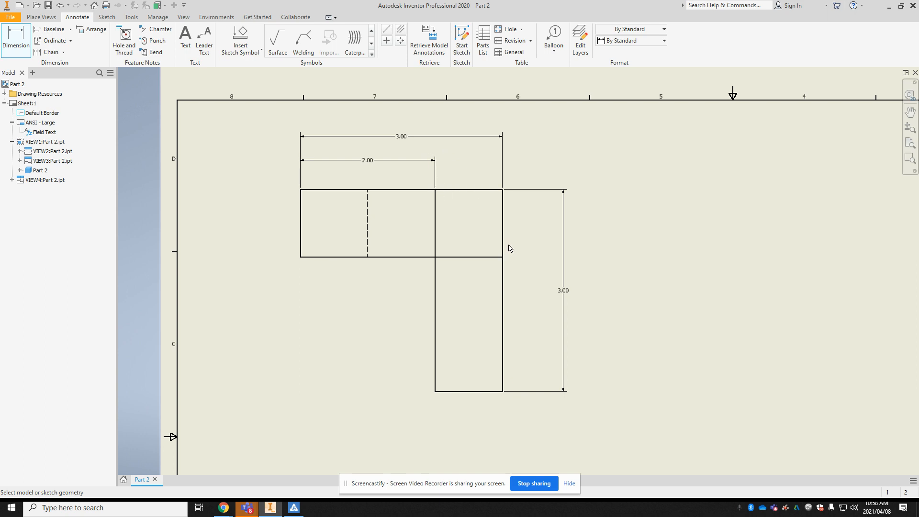
Step: Dimension the depth of the top view's upper segment, placed between the view and its overall vertical dimension
click(503, 193)
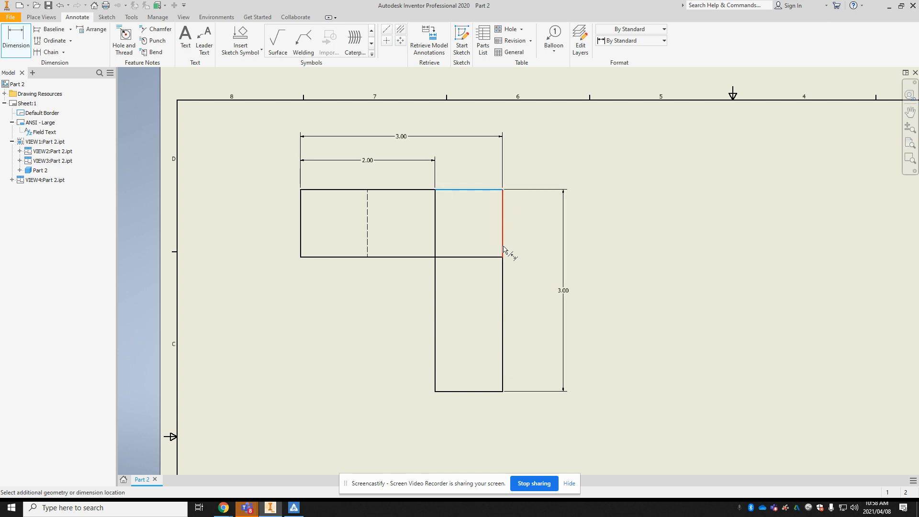
click(503, 252)
click(530, 240)
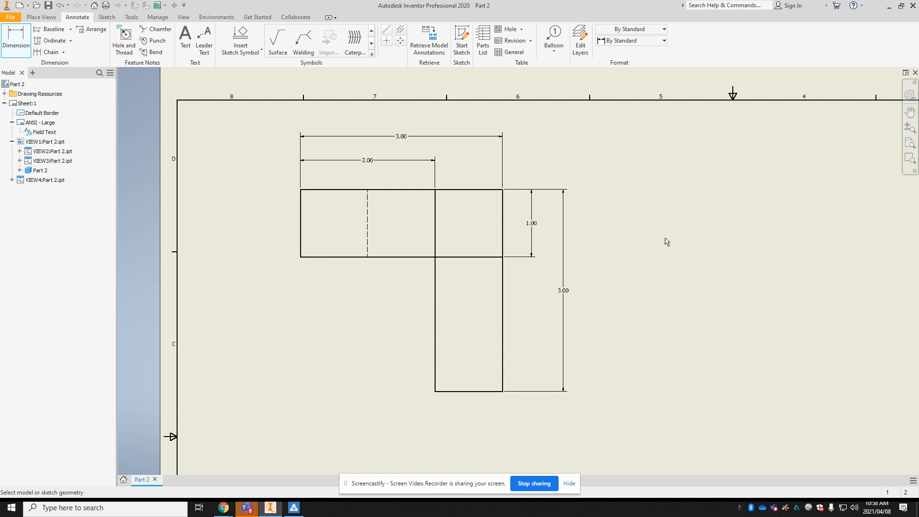
Step: Add an overall height dimension to the right of the front view, aligned with the top view's overall vertical dimension
scroll(656, 261, up, 5)
scroll(642, 267, down, 6)
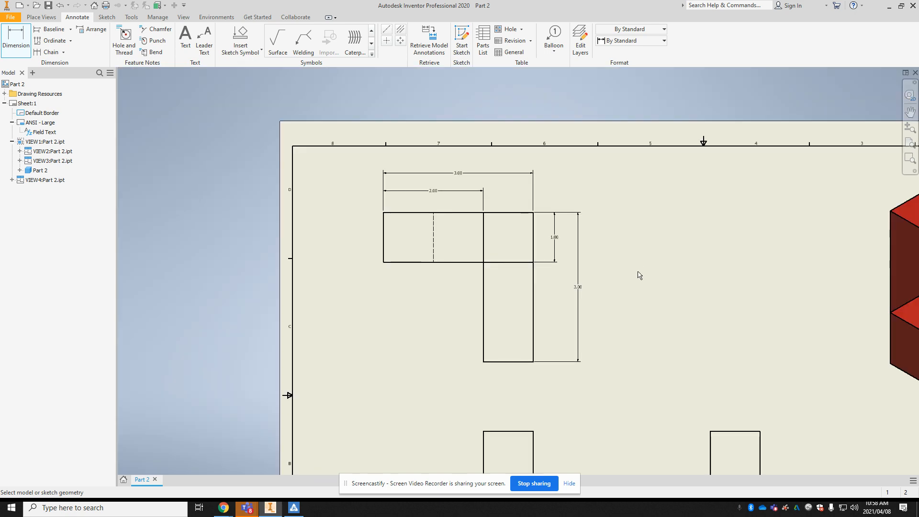
scroll(627, 287, down, 2)
scroll(569, 388, down, 3)
scroll(555, 426, up, 6)
scroll(555, 425, down, 4)
scroll(616, 367, down, 3)
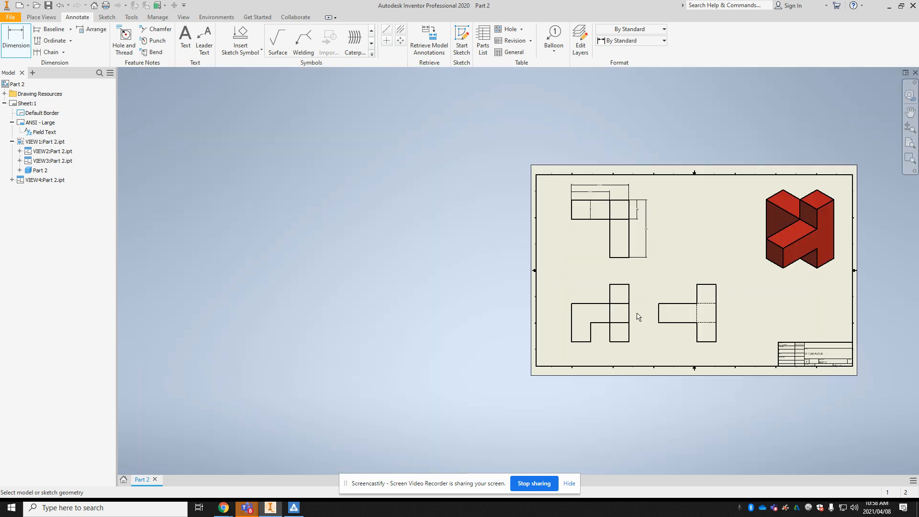
scroll(637, 317, up, 2)
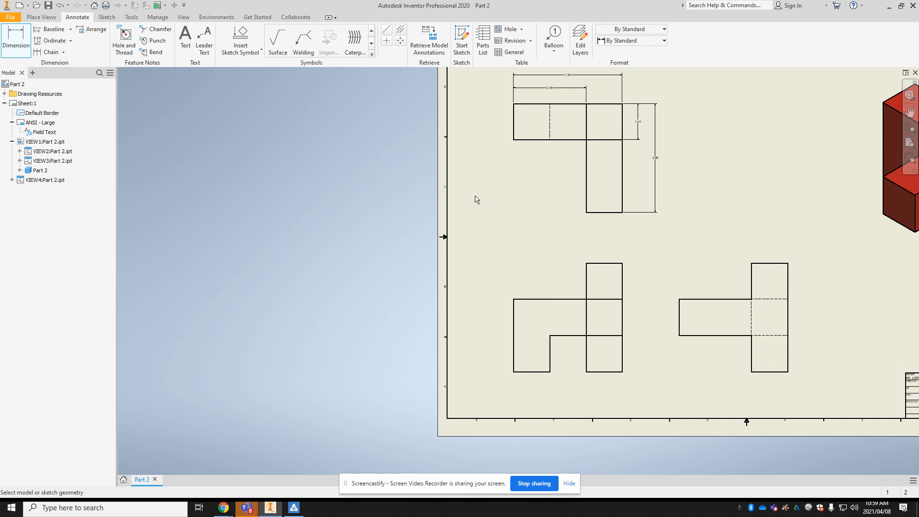
scroll(642, 272, down, 5)
scroll(607, 328, up, 6)
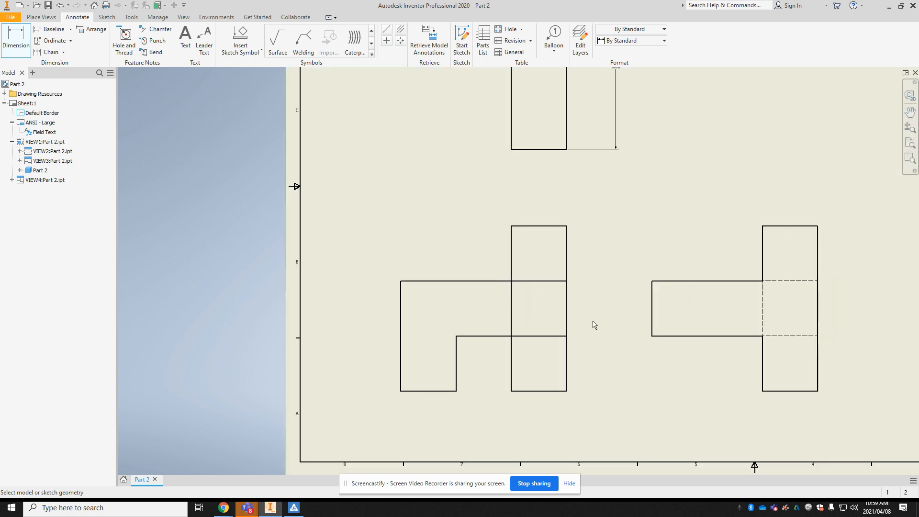
click(565, 226)
click(566, 388)
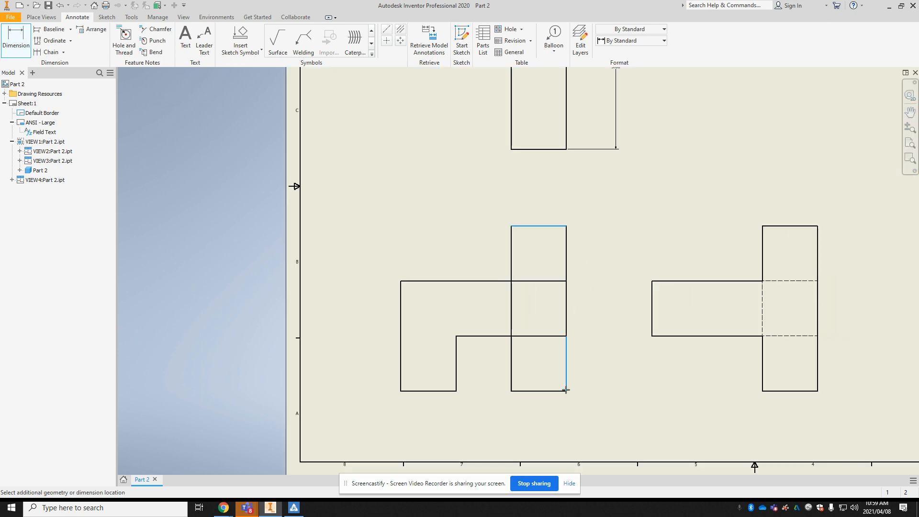
click(616, 374)
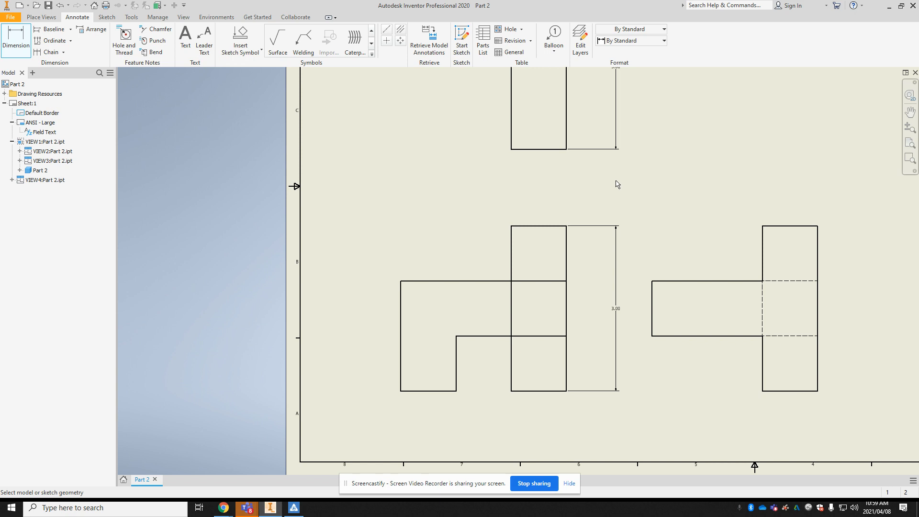
click(567, 258)
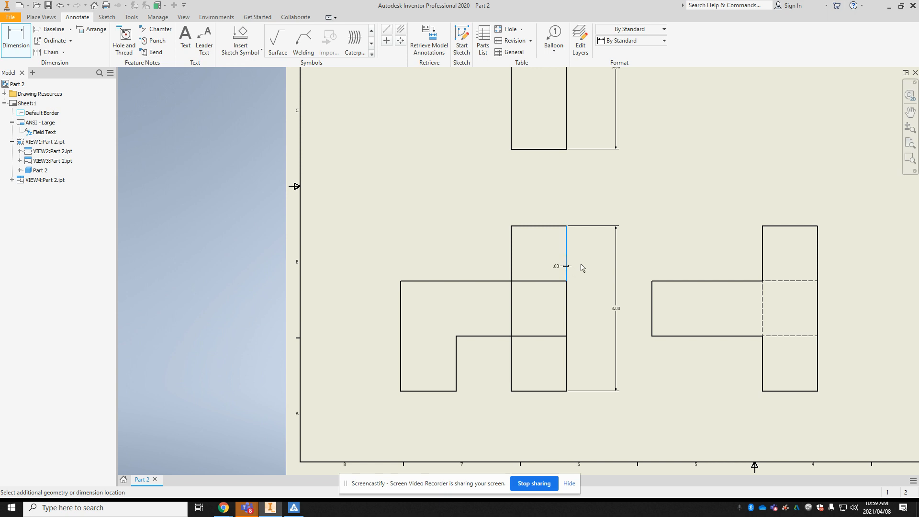
key(Escape)
key(Escape)
Step: Dimension the heights of the front view's upper and middle right-hand segments, both placed in line inside the overall height
click(16, 38)
click(567, 250)
click(590, 250)
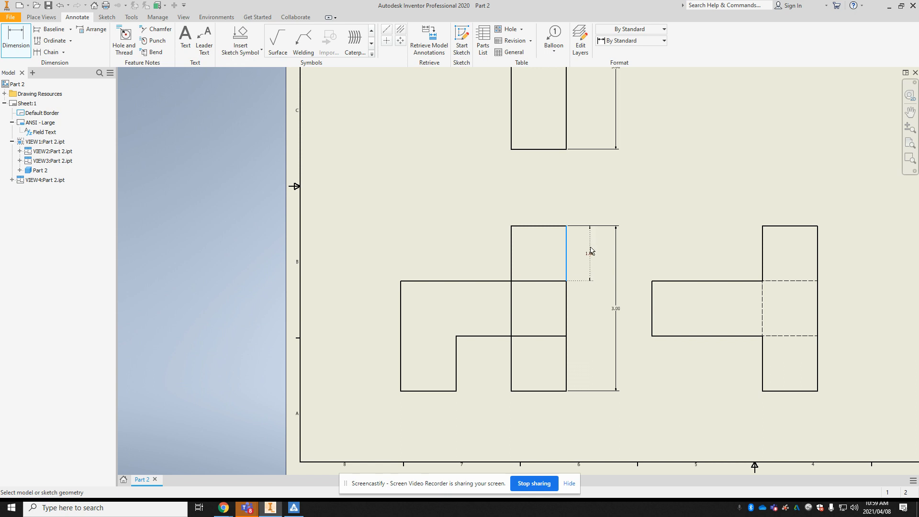
click(567, 312)
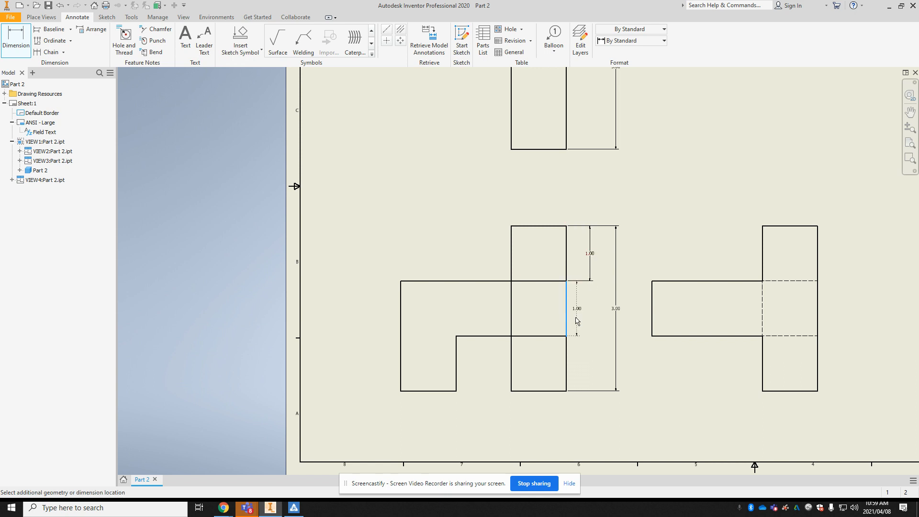
click(590, 319)
click(566, 362)
key(Escape)
key(Escape)
key(d)
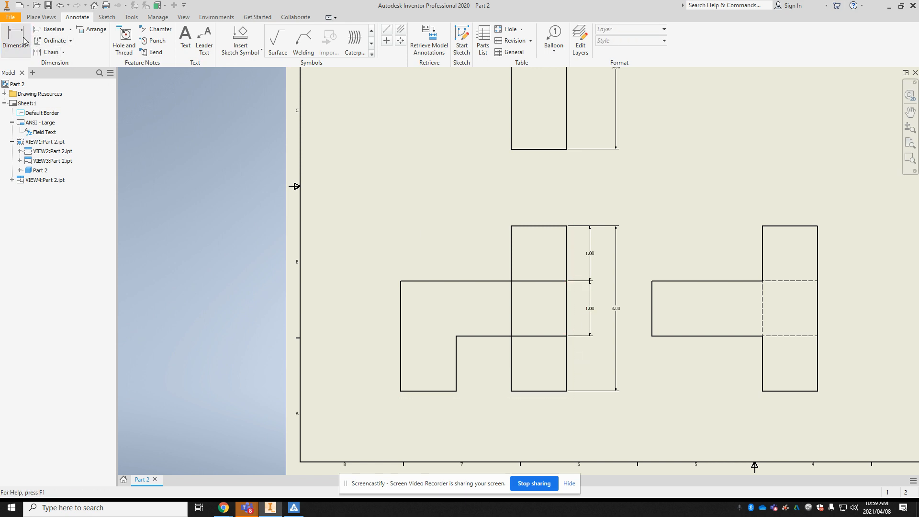
Step: Try a height dimension on the front view's lower right-hand segment and delete it as redundant
click(567, 349)
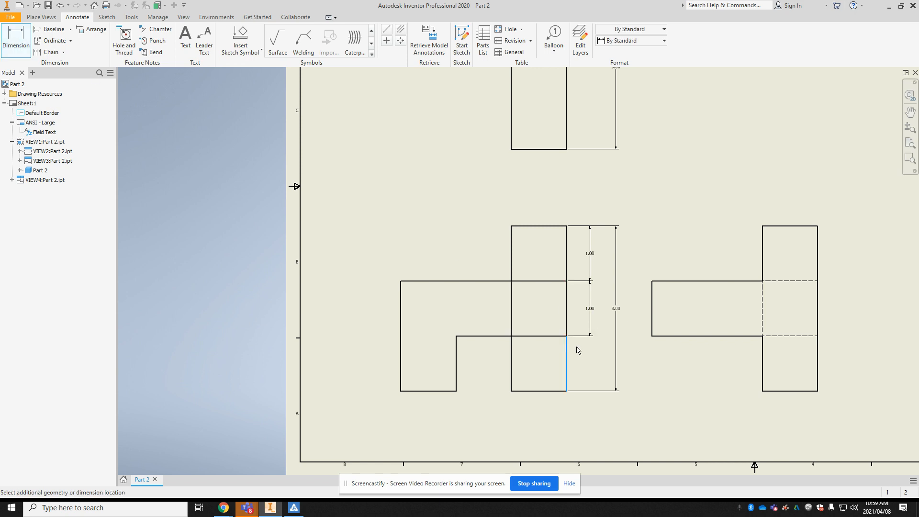
click(588, 346)
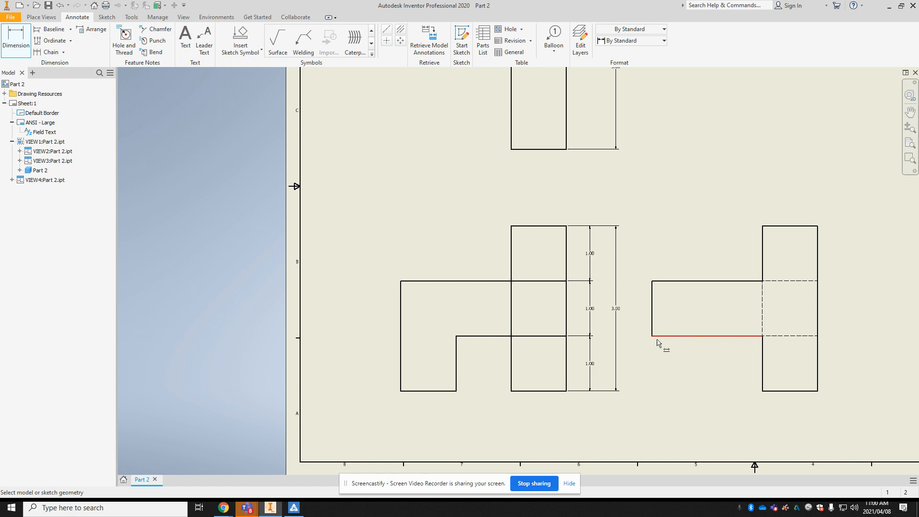
key(Escape)
click(592, 366)
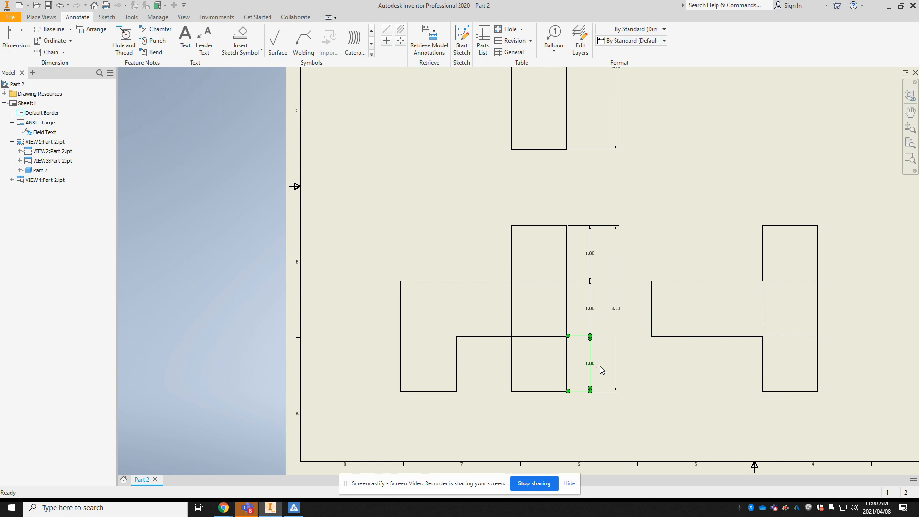
key(Delete)
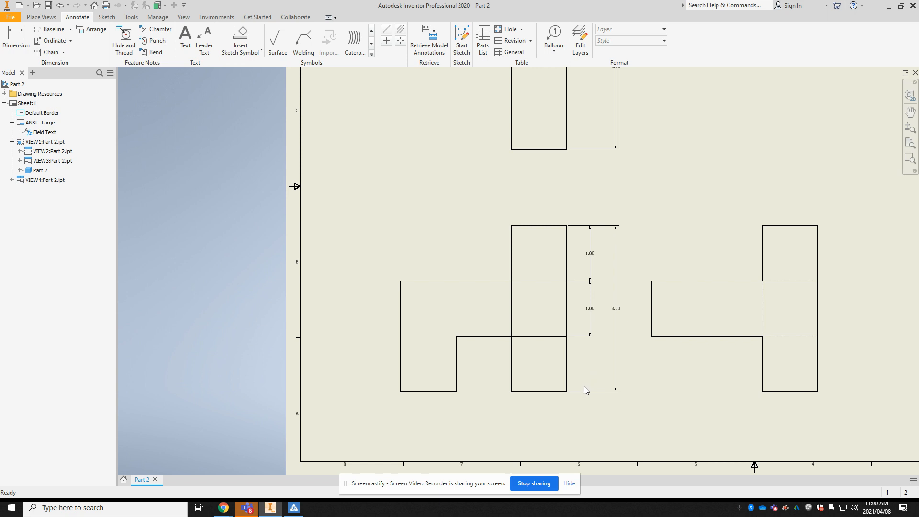
Step: Add an overall width dimension above the right side view, spanning its full horizontal extent
click(613, 310)
scroll(729, 167, up, 3)
scroll(730, 167, down, 5)
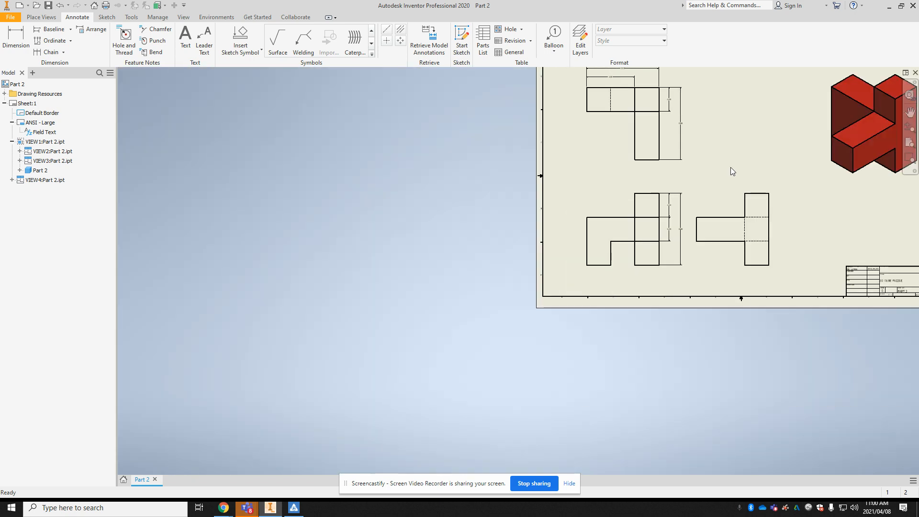
scroll(730, 167, up, 2)
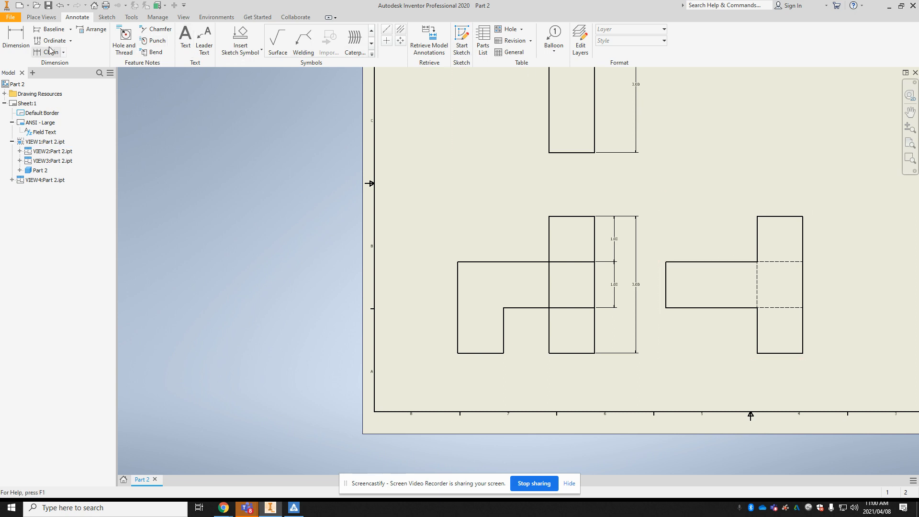
click(13, 44)
click(671, 262)
click(803, 218)
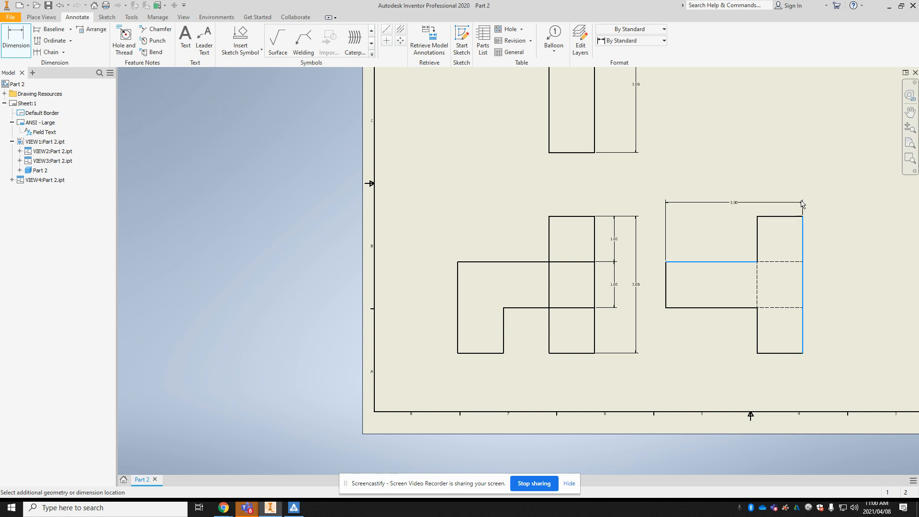
click(798, 185)
Step: Dimension the width of the right side view's upper segment, placed between the view and its overall width dimension
click(774, 216)
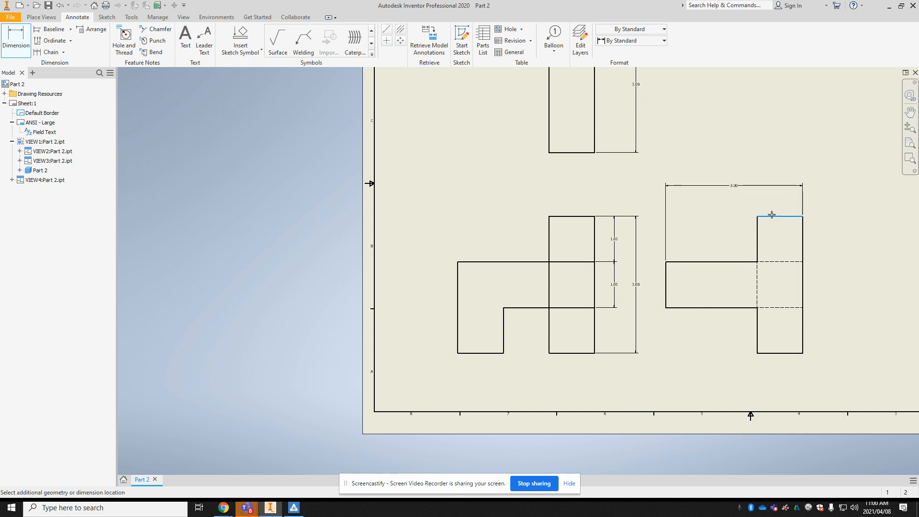
click(779, 202)
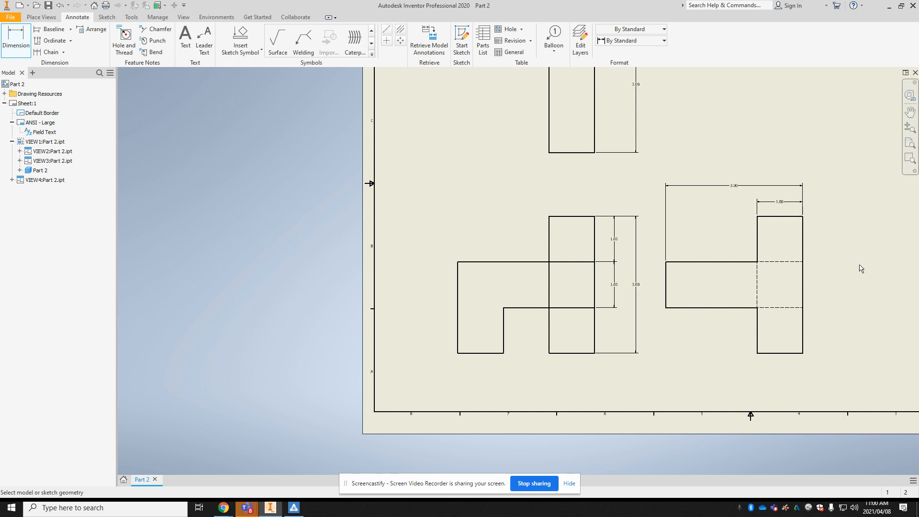
scroll(861, 306, up, 2)
scroll(861, 306, down, 4)
scroll(861, 307, up, 3)
scroll(864, 307, down, 3)
scroll(680, 307, up, 4)
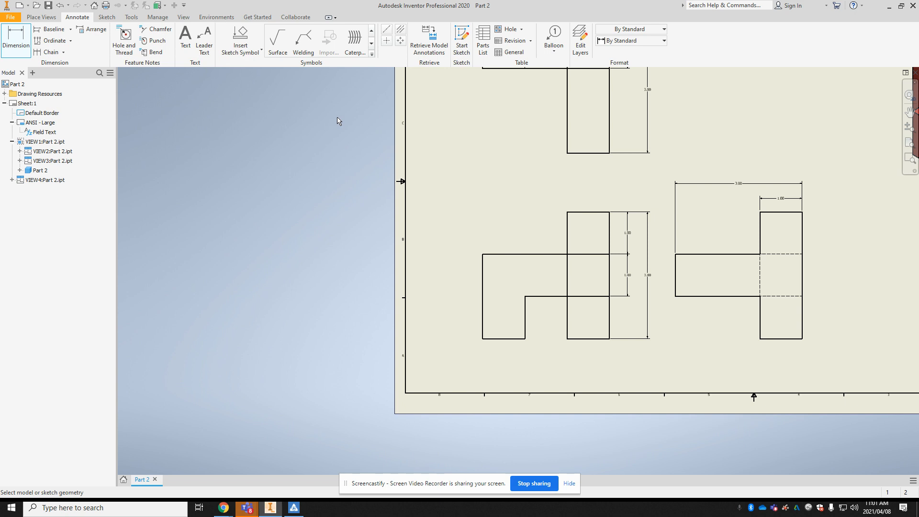
key(Escape)
Step: Move the right side view slightly farther away from the front view to widen the gap between them
click(674, 300)
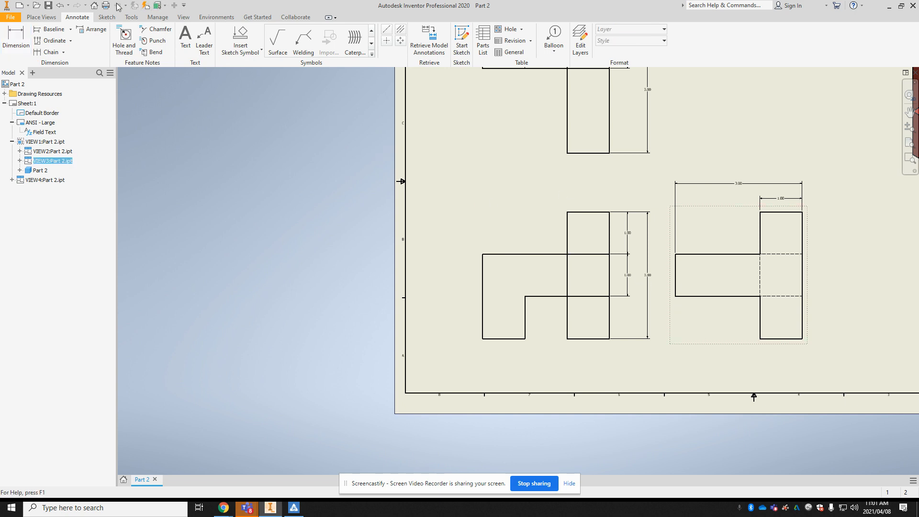
click(42, 18)
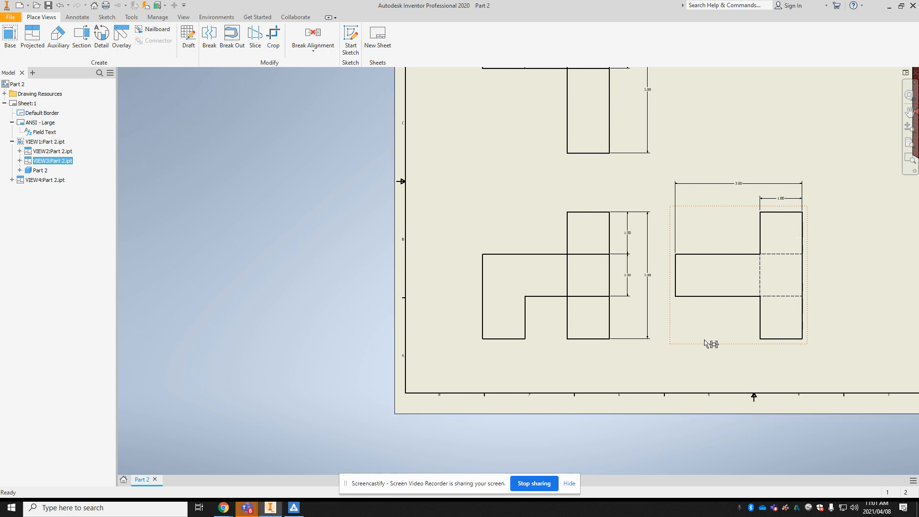
drag(705, 343, 718, 345)
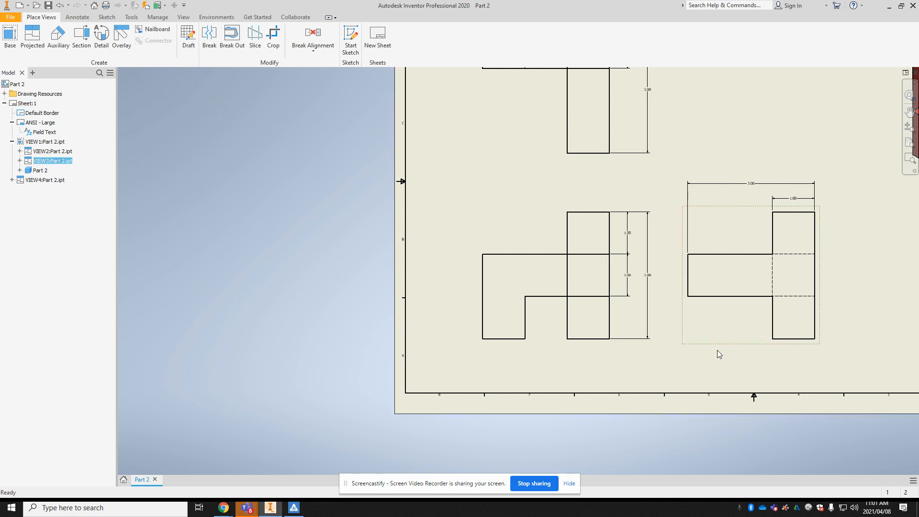
scroll(667, 172, up, 3)
scroll(667, 172, down, 3)
scroll(714, 155, up, 3)
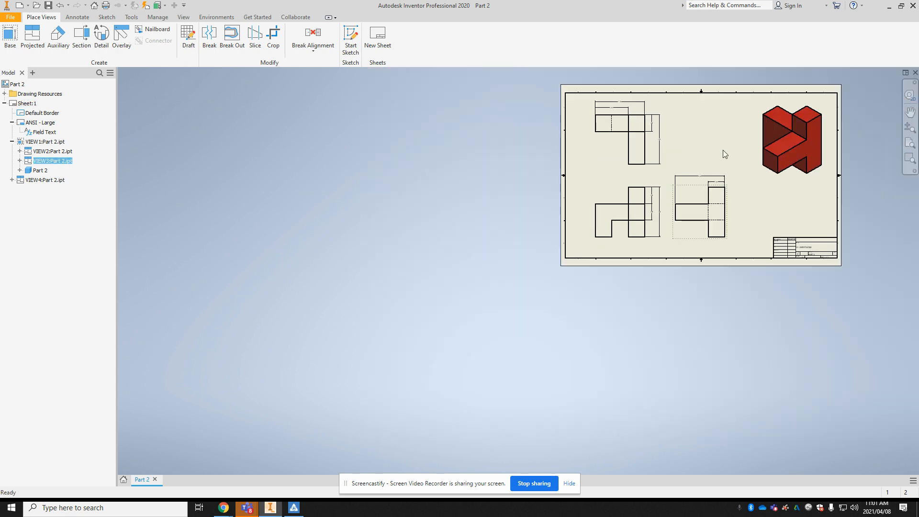
Step: Add the text label "TOP VIEW" at 0.240 in height below the top view
scroll(725, 148, down, 2)
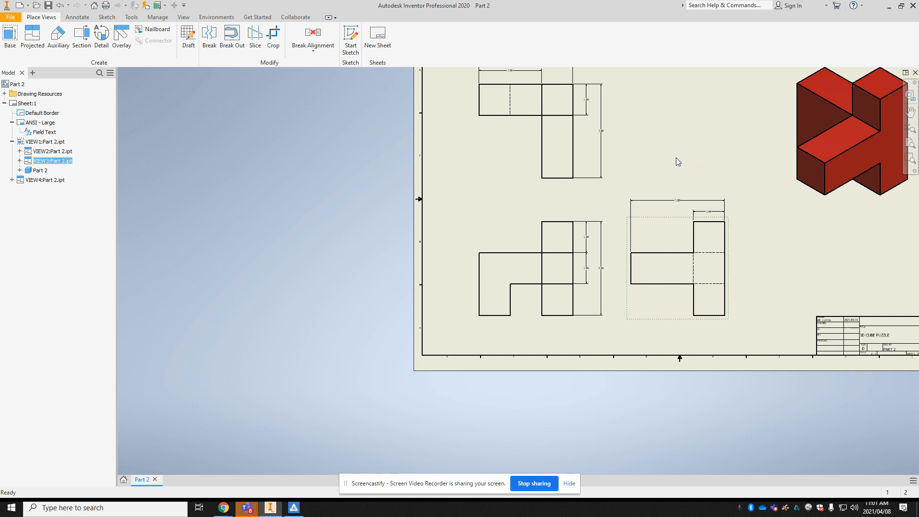
click(66, 19)
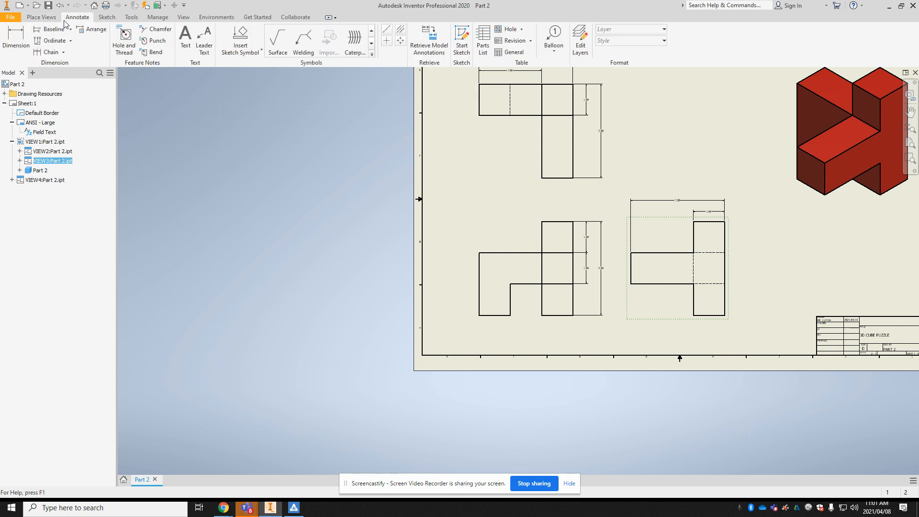
click(185, 42)
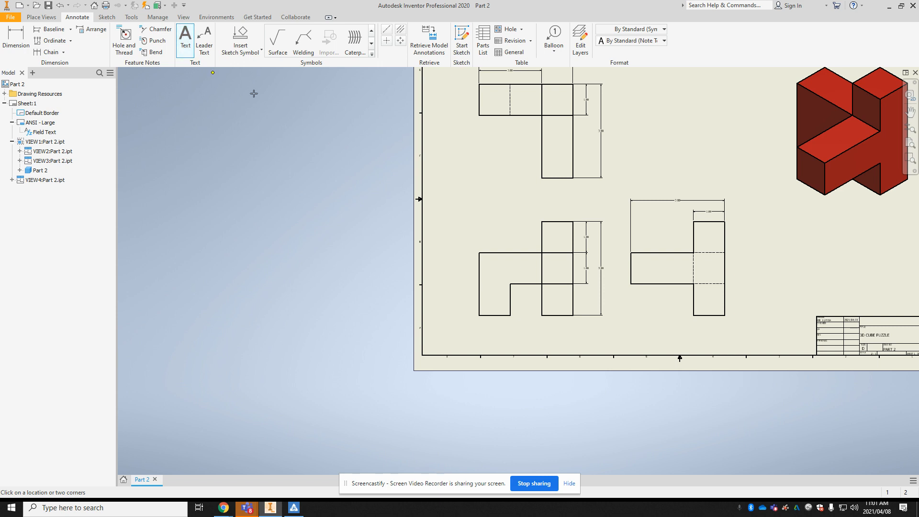
click(537, 194)
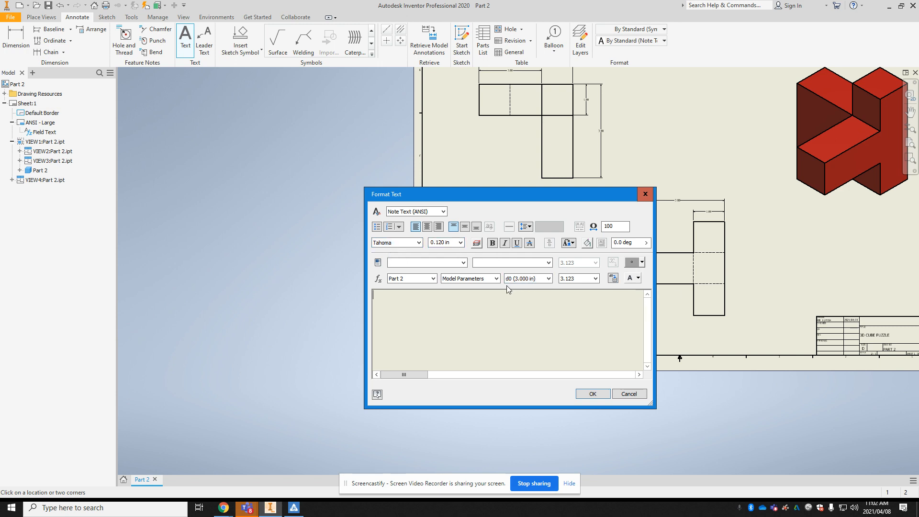
click(460, 242)
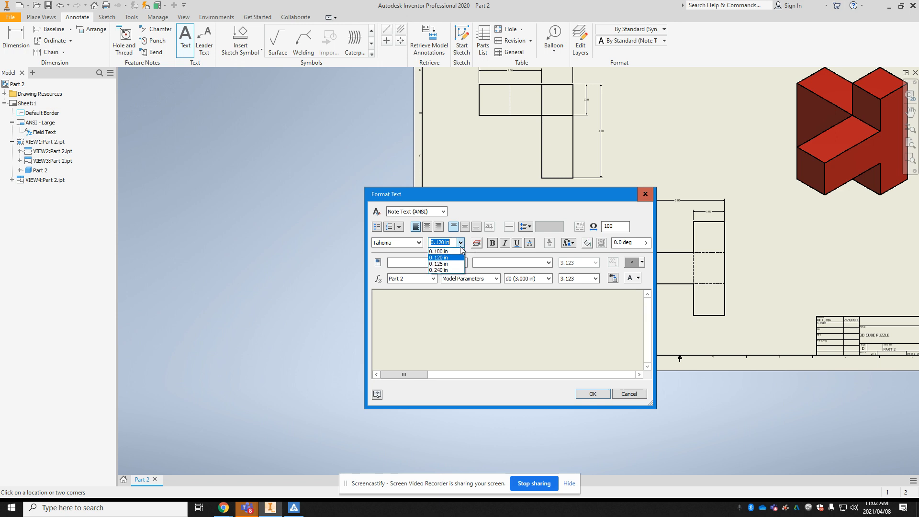
click(453, 270)
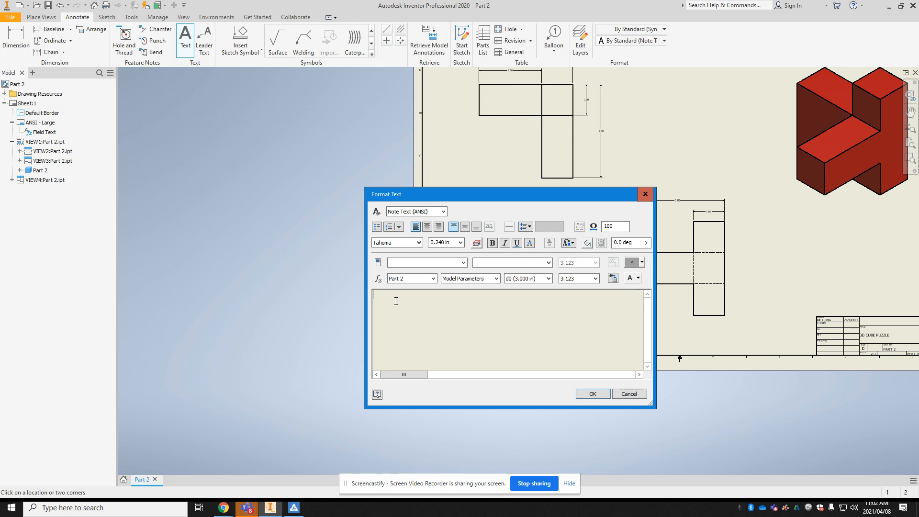
text(TOP VIEW)
click(592, 393)
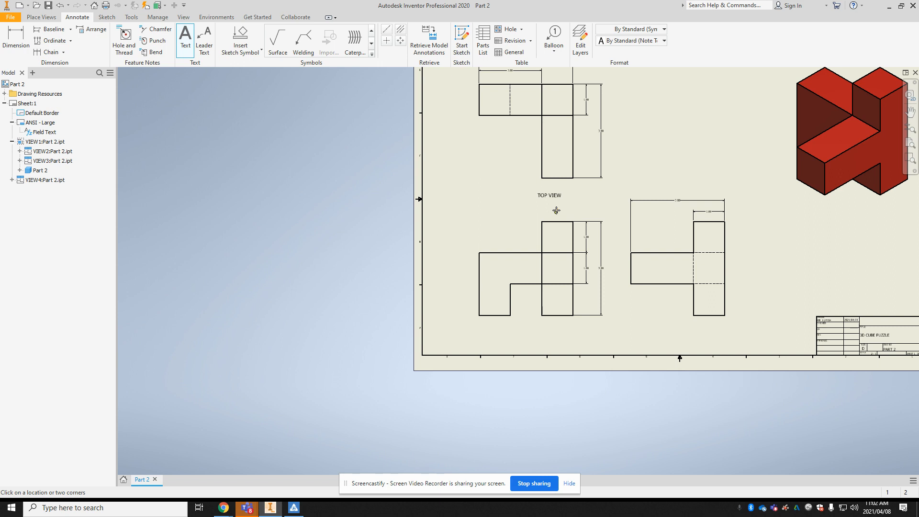
Step: Add the text label "FRONT VIEW" at 0.240 in height below the front view
click(536, 330)
click(460, 243)
click(461, 242)
click(454, 270)
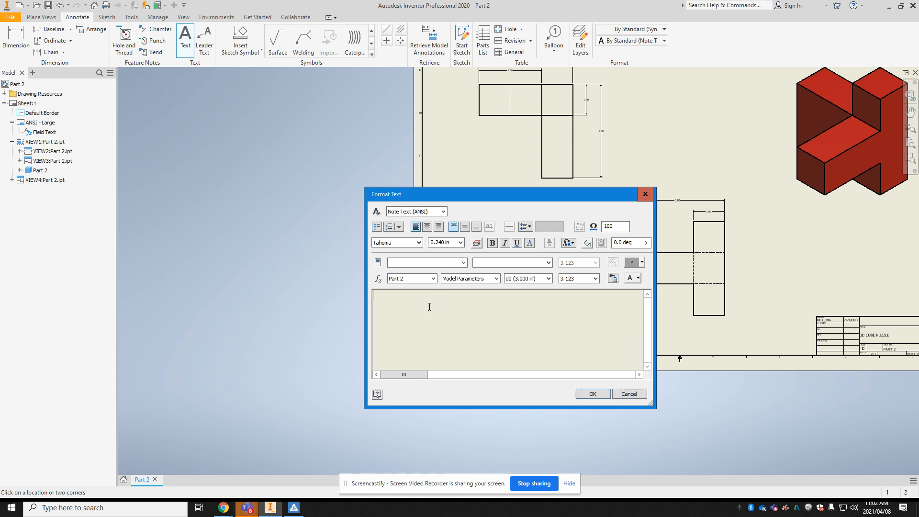
text(FRONT VIEW)
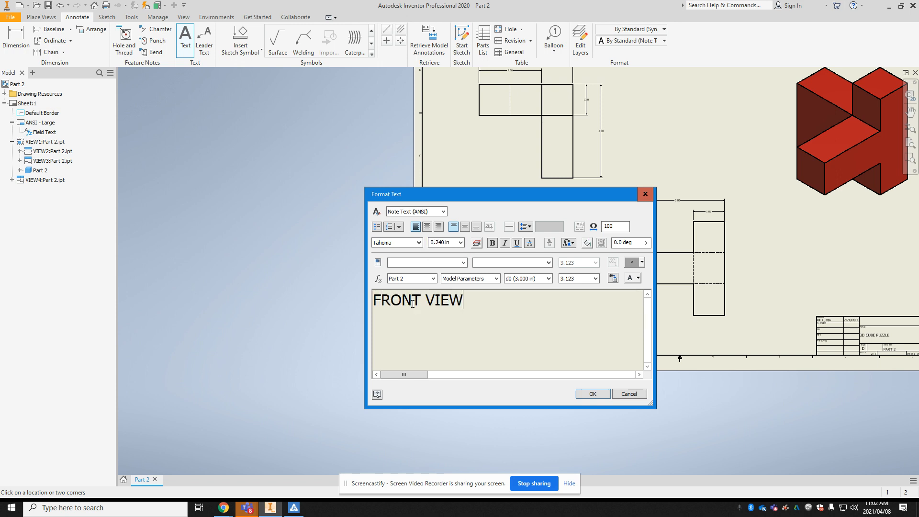
click(603, 396)
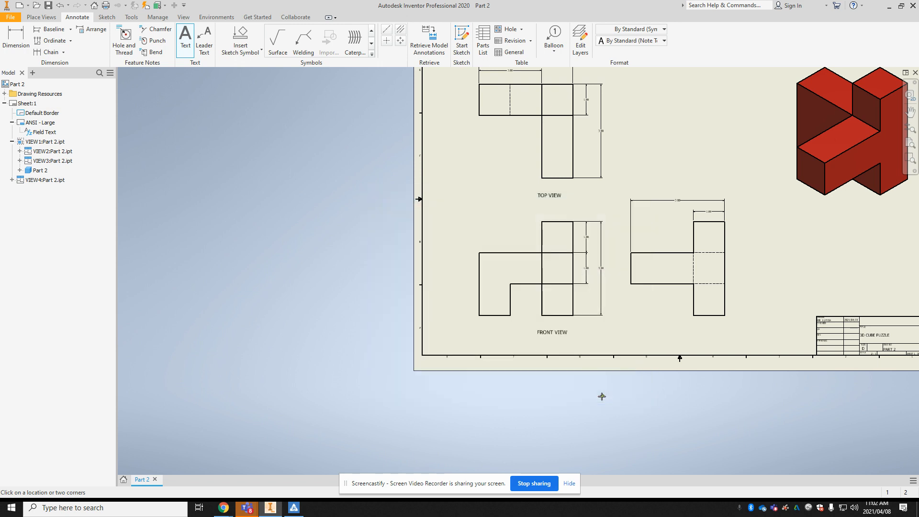
Step: Add the text label "RIGHT SIDE VIEW" at 0.240 in height below the right side view
click(675, 332)
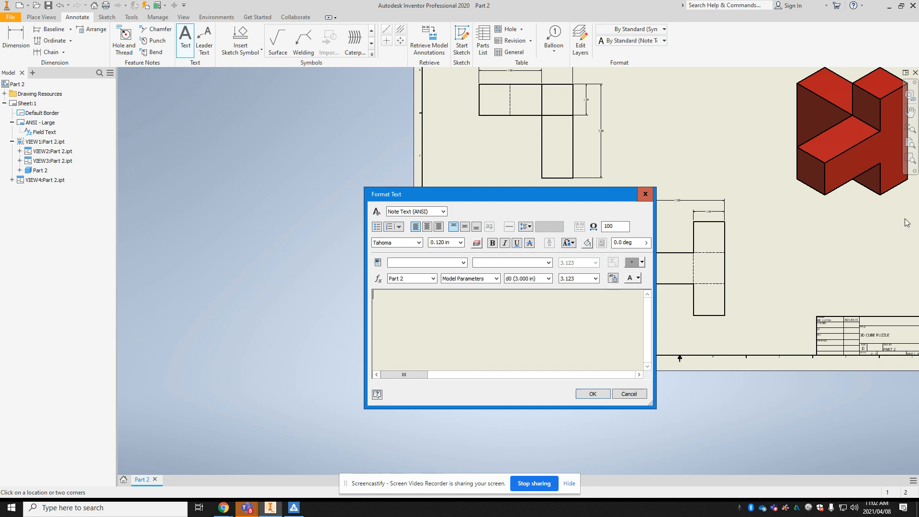
click(460, 243)
click(451, 270)
text(RIGHT SIDE VIEW)
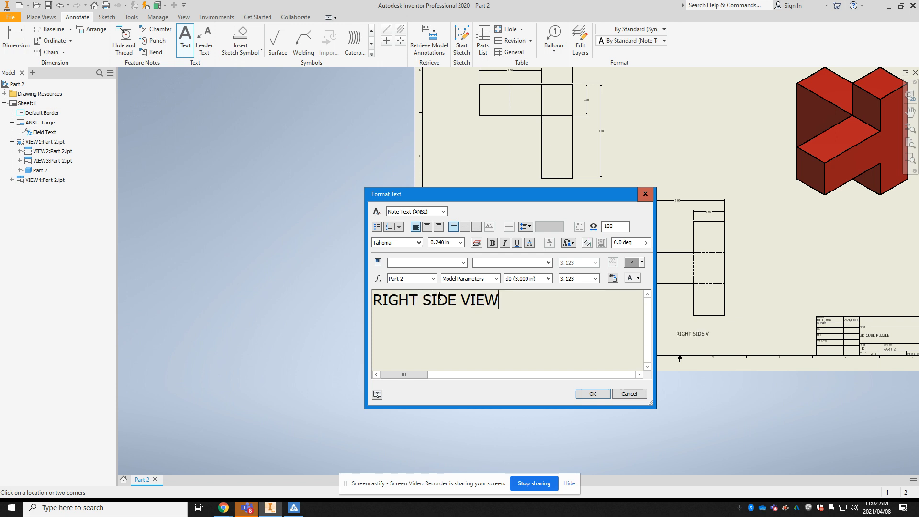
click(589, 393)
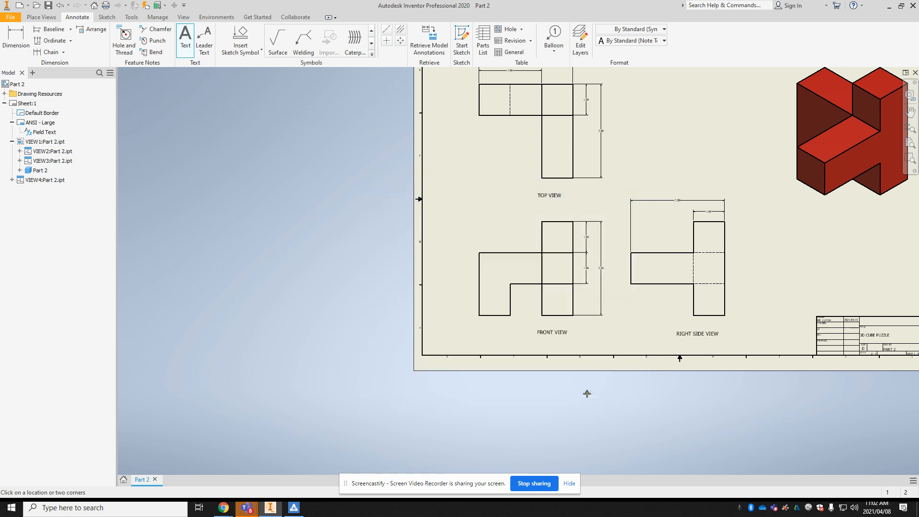
Step: Add the text label "ISOMETRIC VIEW" at 0.240 in height below the isometric view and finish the Text command
click(832, 218)
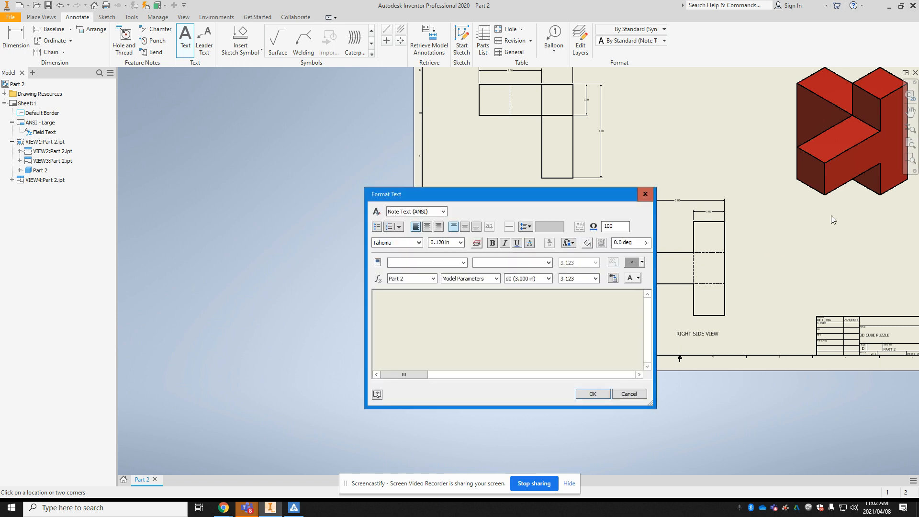
text(ISOMETRIC VIEW)
click(460, 242)
click(447, 295)
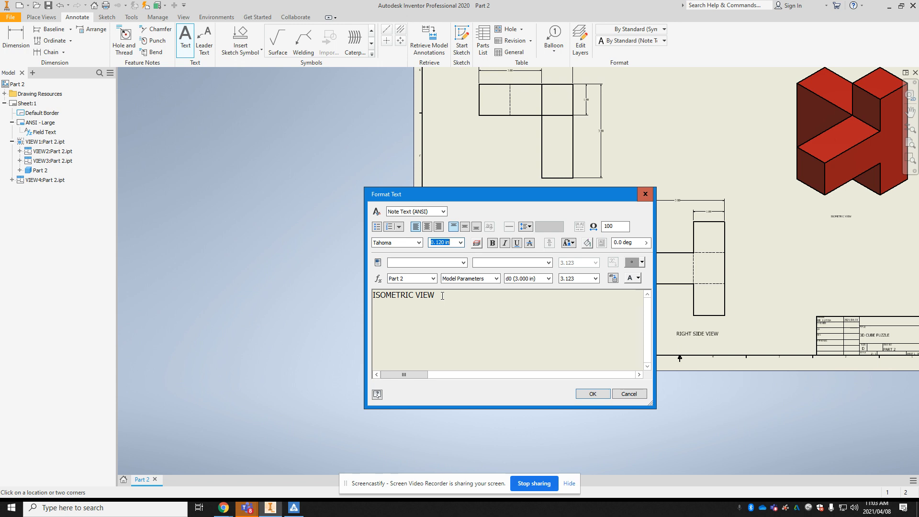
click(442, 296)
drag(436, 295, 373, 296)
click(460, 242)
click(448, 270)
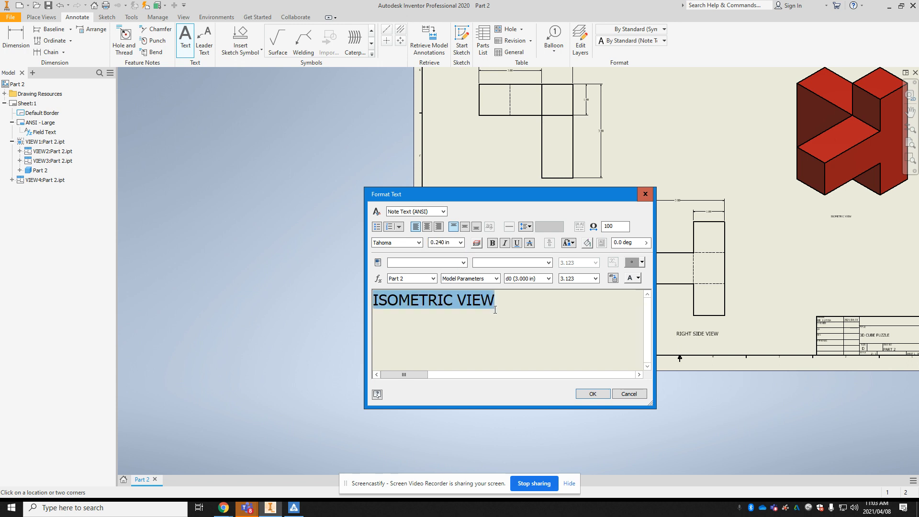
click(590, 393)
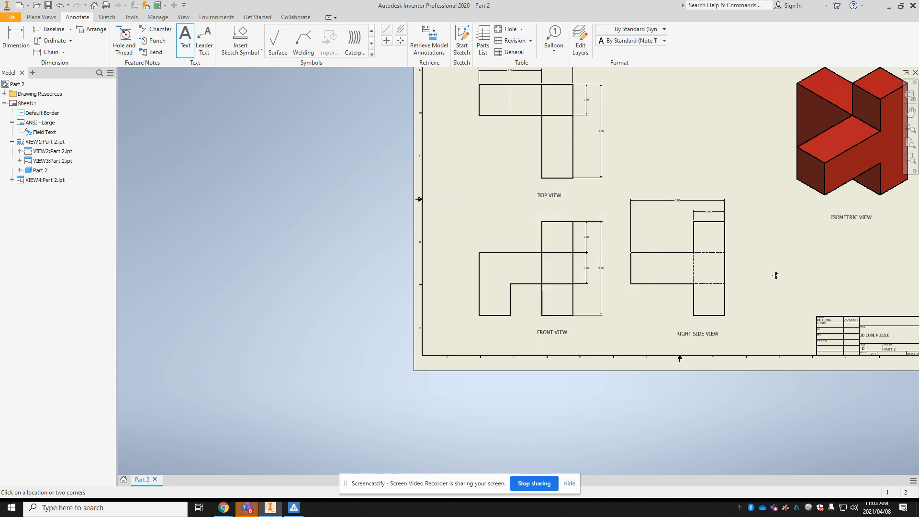
right_click(607, 193)
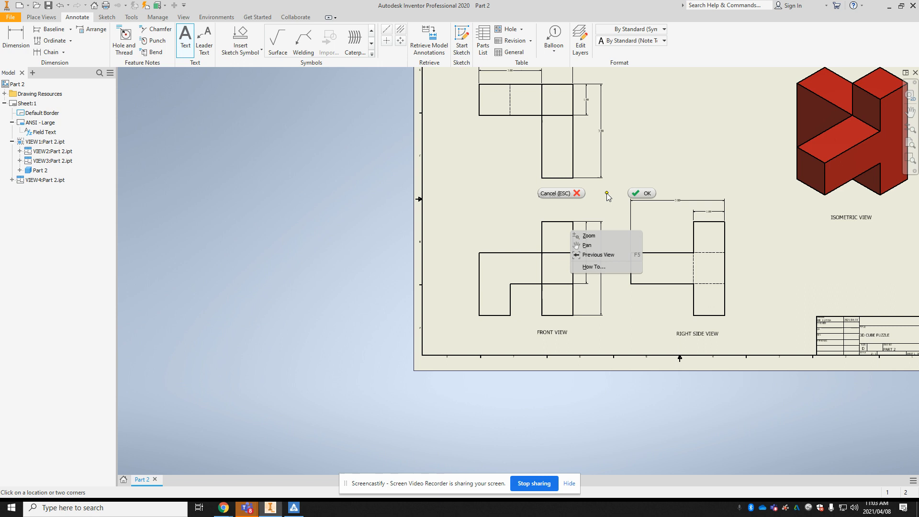
click(633, 193)
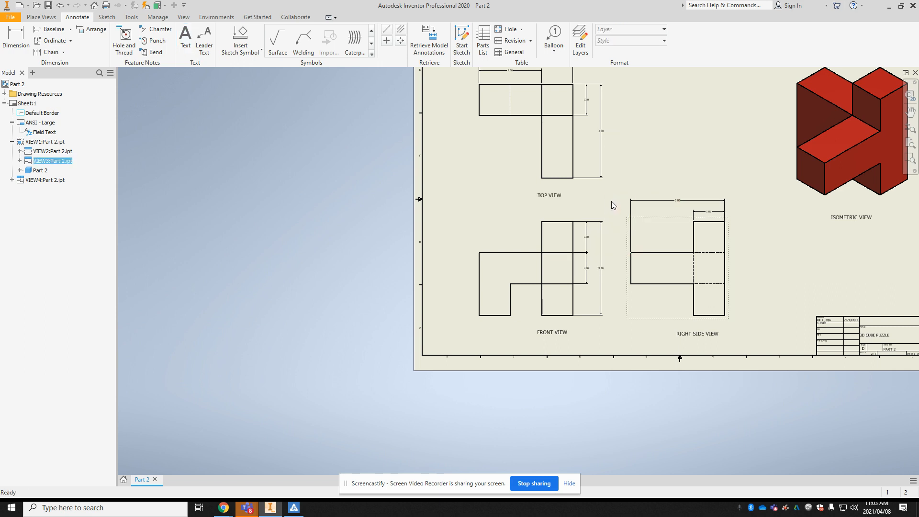
Step: Shift the FRONT VIEW and TOP VIEW labels left so each is centred beneath its view
click(550, 332)
drag(547, 332, 521, 333)
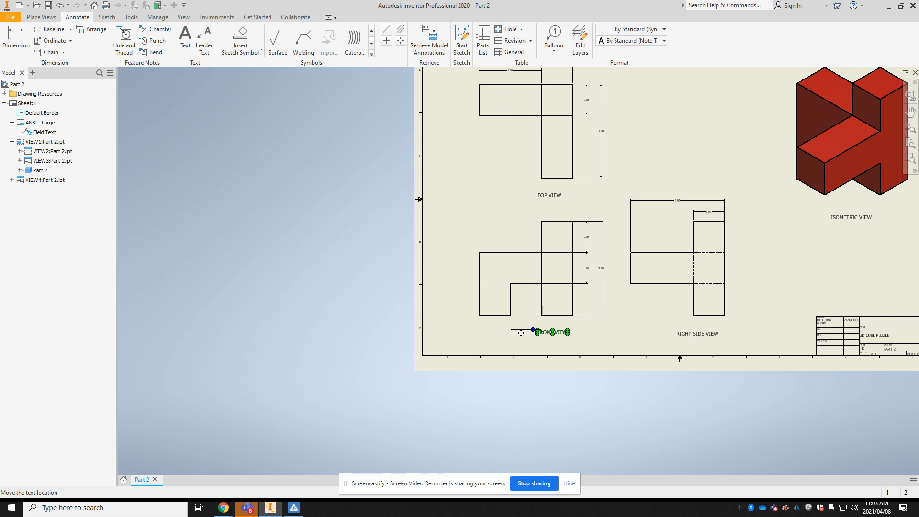
drag(521, 332, 520, 332)
click(549, 195)
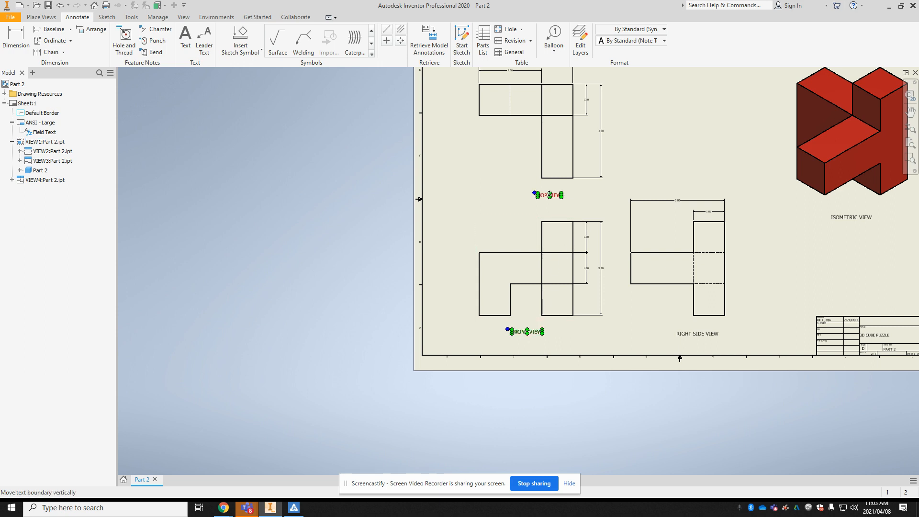
drag(550, 194, 523, 194)
Step: Centre the RIGHT SIDE VIEW label beneath its view, raise it slightly, and nudge the ISOMETRIC VIEW label slightly down
click(691, 334)
drag(690, 333, 675, 333)
click(841, 218)
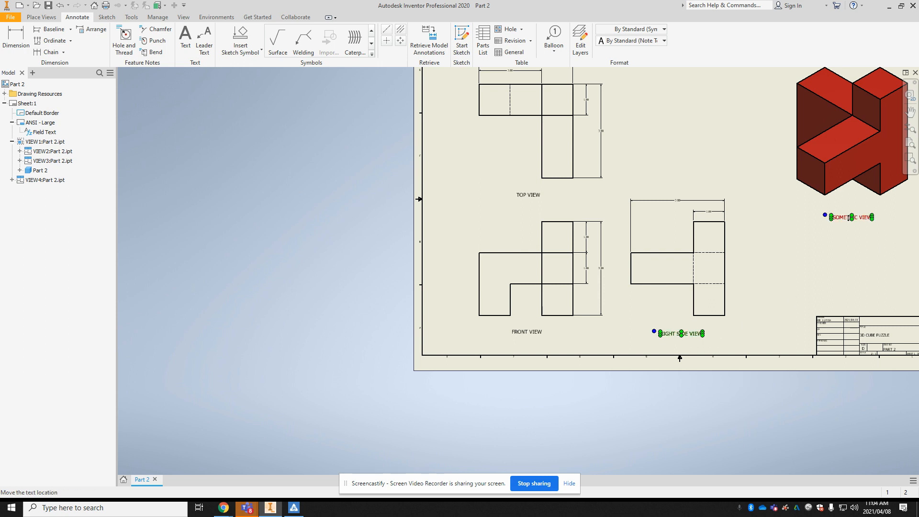
drag(841, 217, 840, 220)
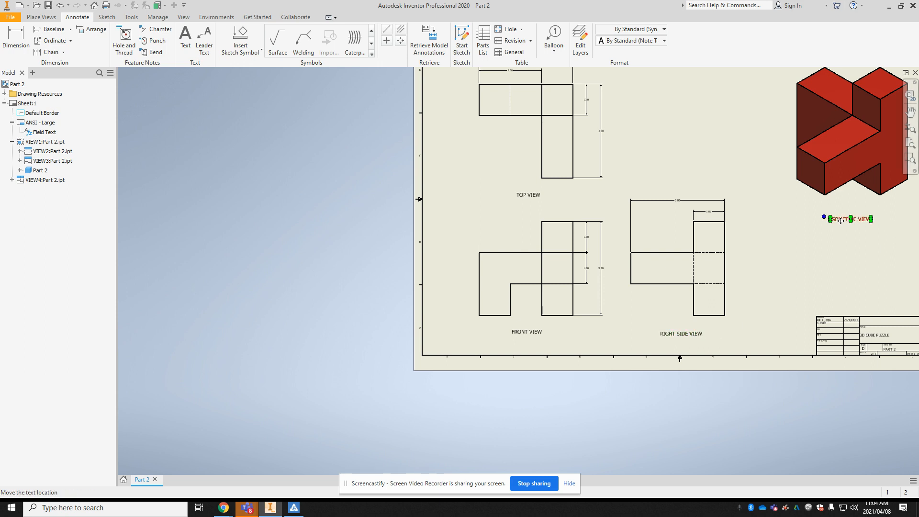
click(676, 333)
drag(675, 332, 675, 329)
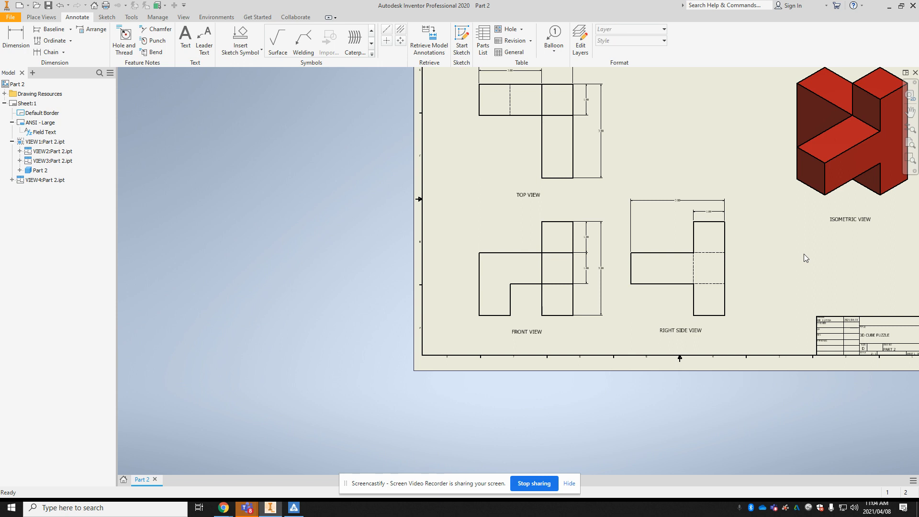
scroll(795, 260, down, 5)
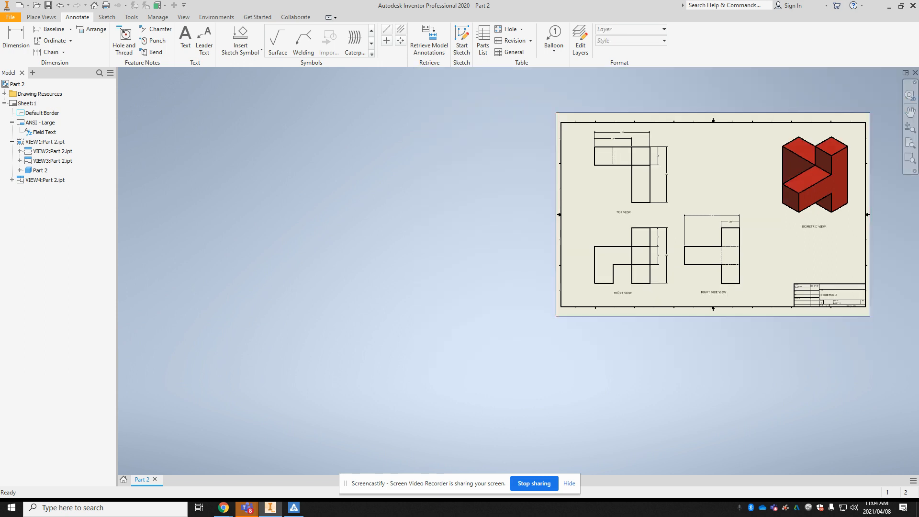
click(909, 145)
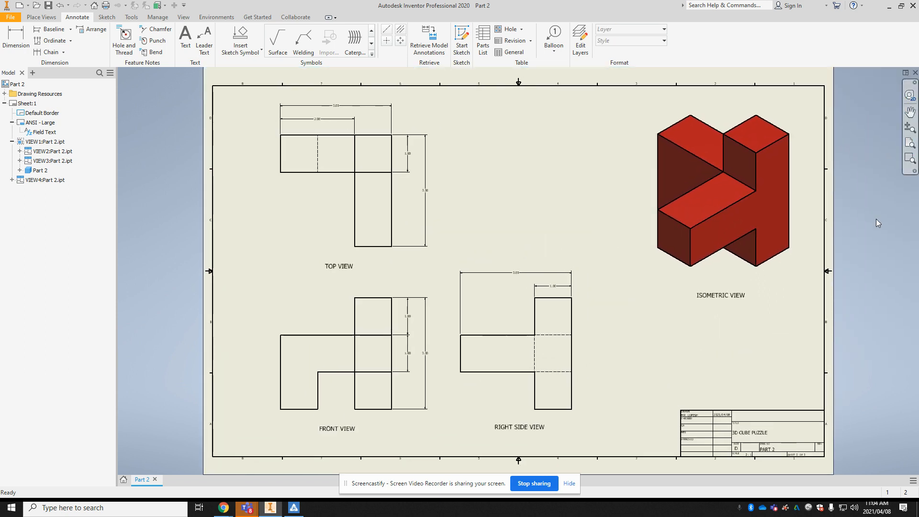